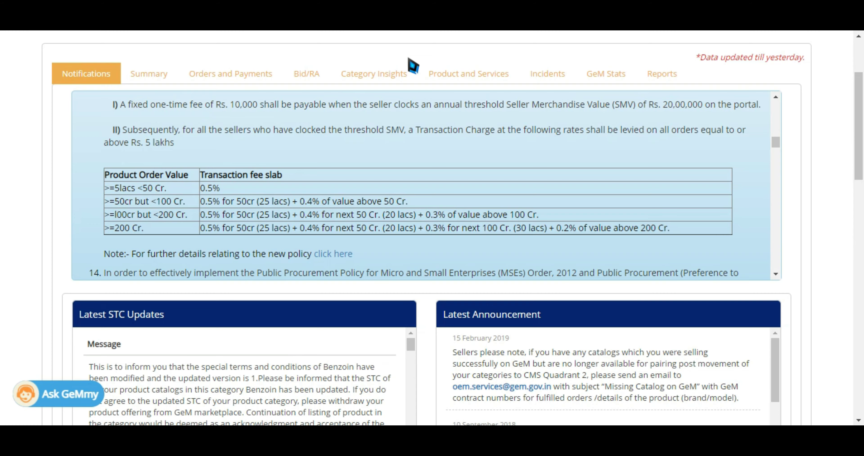
Open the catalogue page for adding a new product offering and go to its product category finder.
{"action": "left_click_drag", "start_coordinate": [859, 131], "coordinate": [859, 100]}
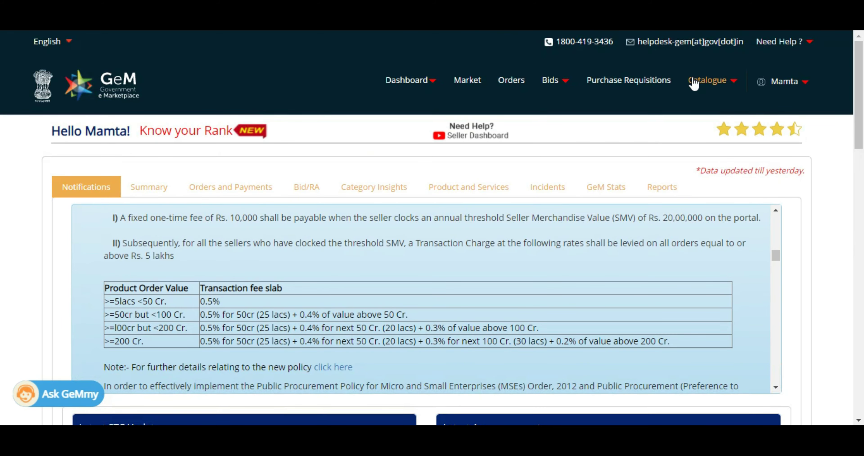
{"action": "left_click", "coordinate": [707, 81]}
{"action": "left_click", "coordinate": [771, 113]}
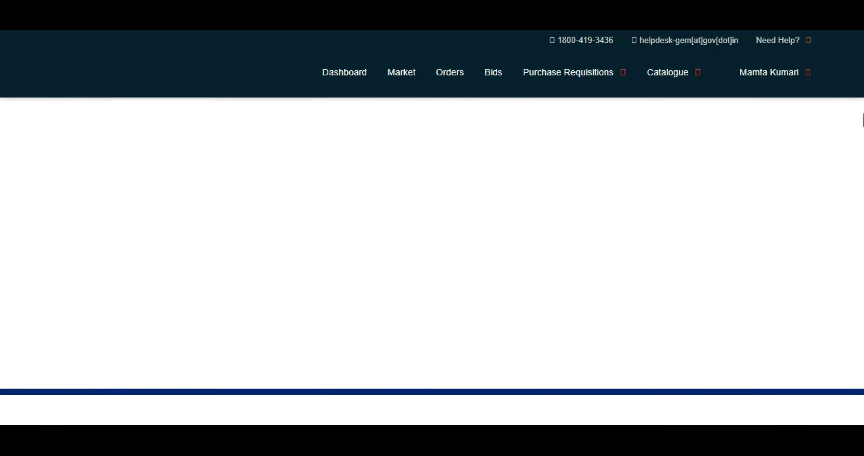
{"action": "left_click_drag", "start_coordinate": [863, 114], "coordinate": [863, 174]}
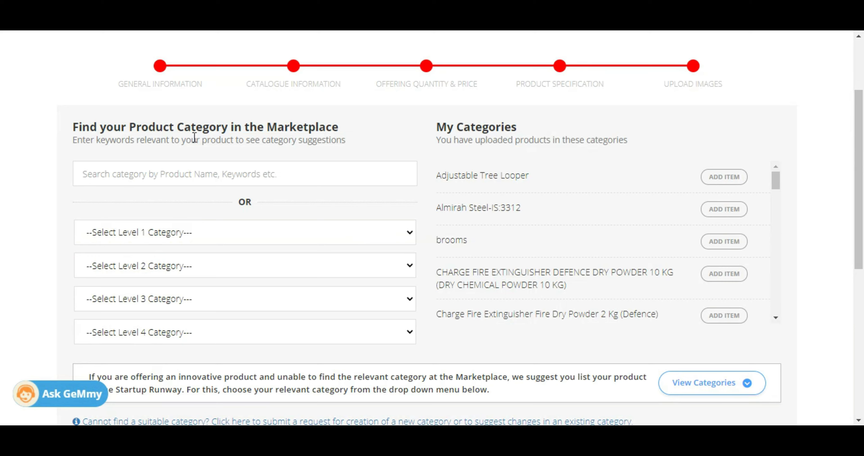
Search the product categories for "almirah" and choose Office Furniture>>Almirah Steel-IS:3312.
{"action": "left_click", "coordinate": [191, 166]}
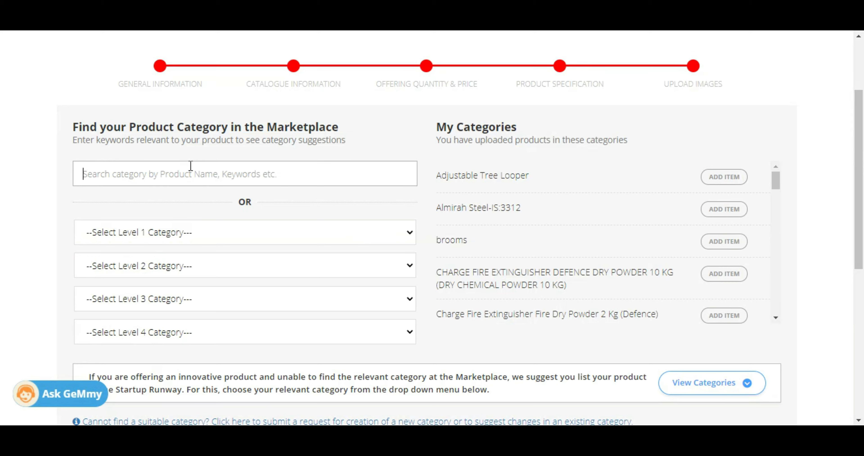
{"action": "type", "text": "almirah"}
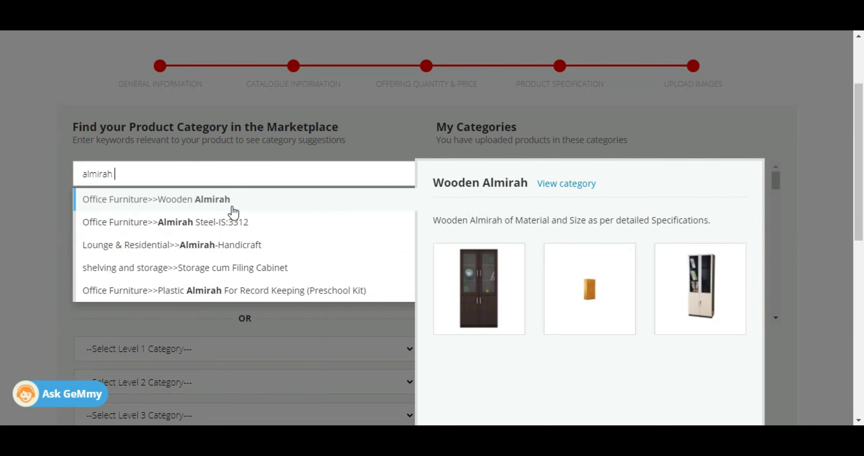
{"action": "left_click", "coordinate": [221, 223]}
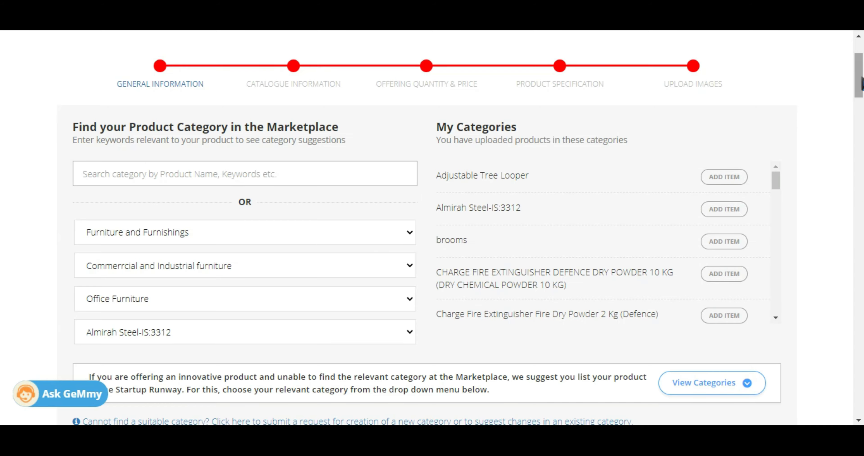
{"action": "mouse_move", "coordinate": [862, 77]}
{"action": "left_mouse_down"}
{"action": "mouse_move", "coordinate": [861, 127]}
{"action": "mouse_move", "coordinate": [862, 91]}
{"action": "left_mouse_up"}
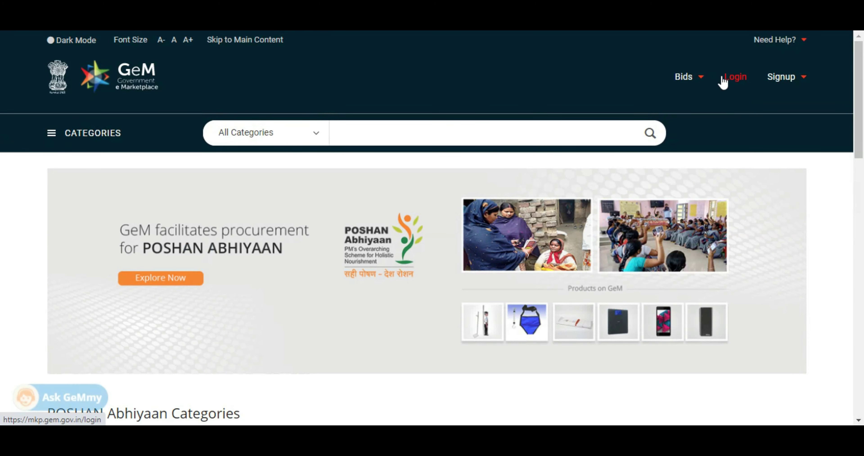
Log in to the marketplace and search all categories for "almirah".
{"action": "left_click", "coordinate": [733, 79]}
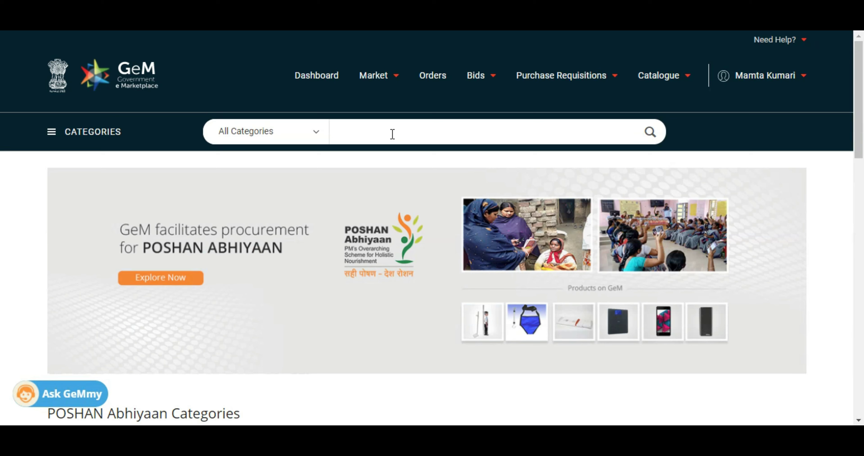
{"action": "type", "text": "almirah"}
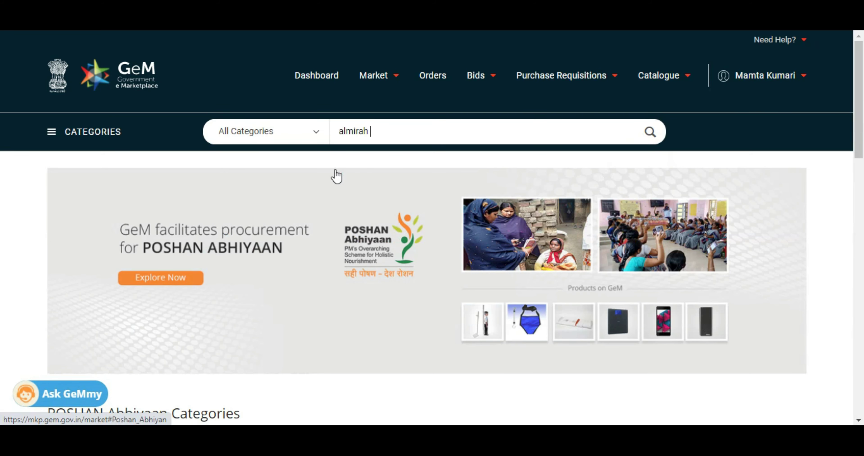
{"action": "key", "text": "Return"}
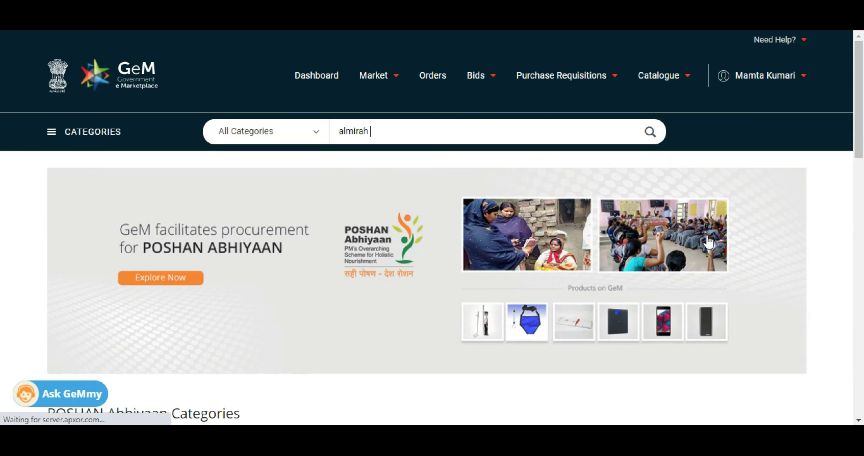
{"action": "scroll", "coordinate": [859, 81], "scroll_direction": "down", "scroll_amount": 8}
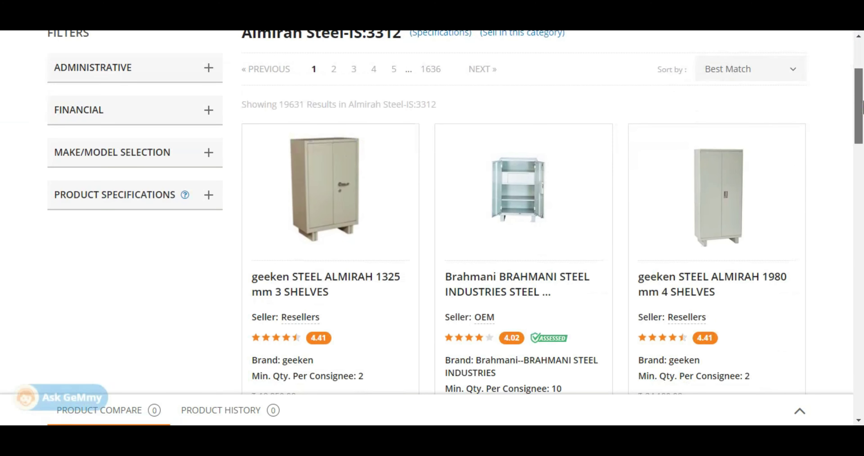
Choose to sell in the Almirah Steel-IS:3312 category from its product results page.
{"action": "mouse_move", "coordinate": [861, 132]}
{"action": "left_mouse_down"}
{"action": "mouse_move", "coordinate": [861, 303]}
{"action": "mouse_move", "coordinate": [861, 84]}
{"action": "mouse_move", "coordinate": [859, 120]}
{"action": "left_mouse_up"}
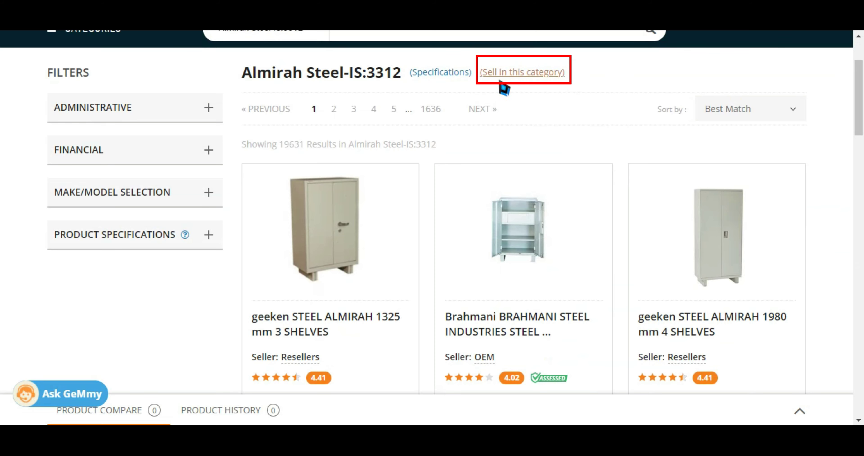
{"action": "left_click", "coordinate": [511, 76]}
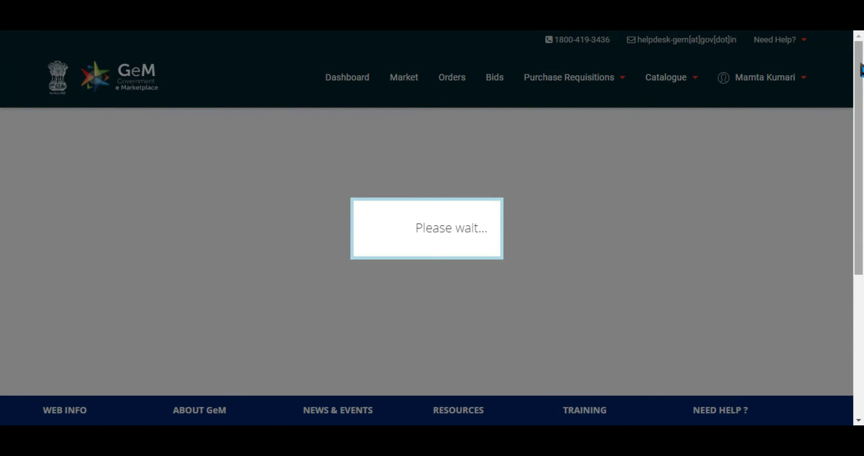
{"action": "left_click_drag", "start_coordinate": [860, 64], "coordinate": [863, 155]}
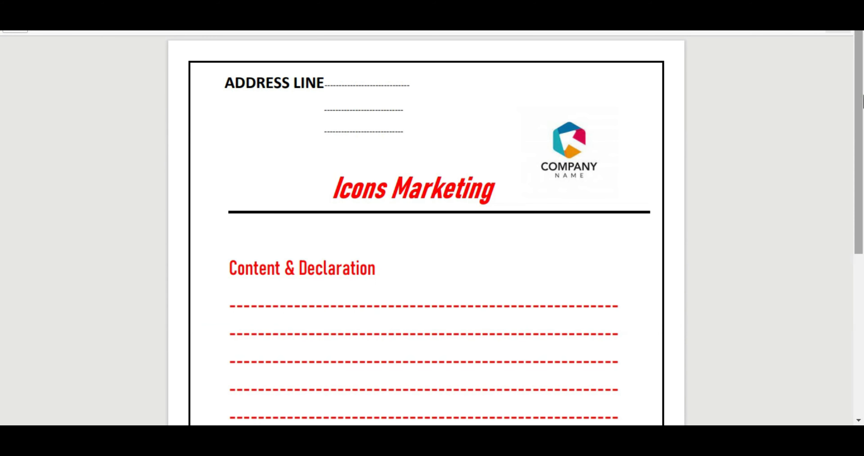
Examine the sample Icons Marketing letterhead, including its address lines, logo and Content & Declaration section.
{"action": "scroll", "coordinate": [426, 227], "scroll_direction": "down", "scroll_amount": 3}
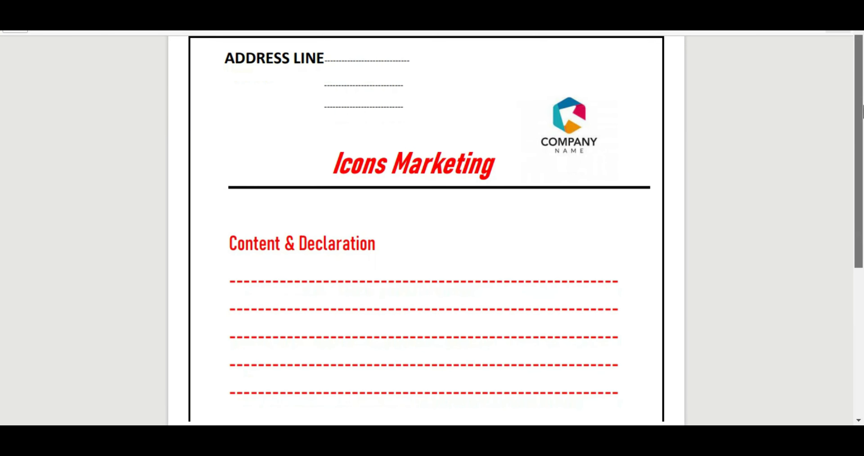
{"action": "scroll", "coordinate": [425, 228], "scroll_direction": "down", "scroll_amount": 1}
{"action": "scroll", "coordinate": [426, 228], "scroll_direction": "up", "scroll_amount": 3}
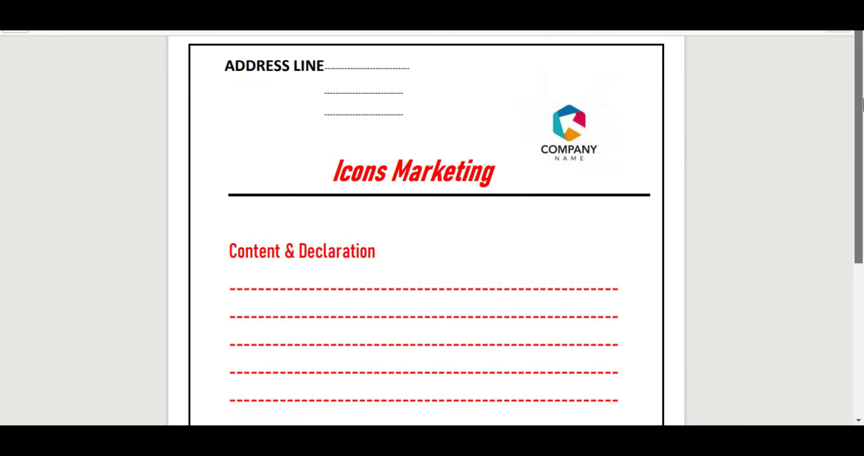
{"action": "scroll", "coordinate": [426, 228], "scroll_direction": "down", "scroll_amount": 1}
{"action": "left_click_drag", "start_coordinate": [863, 108], "coordinate": [862, 260]}
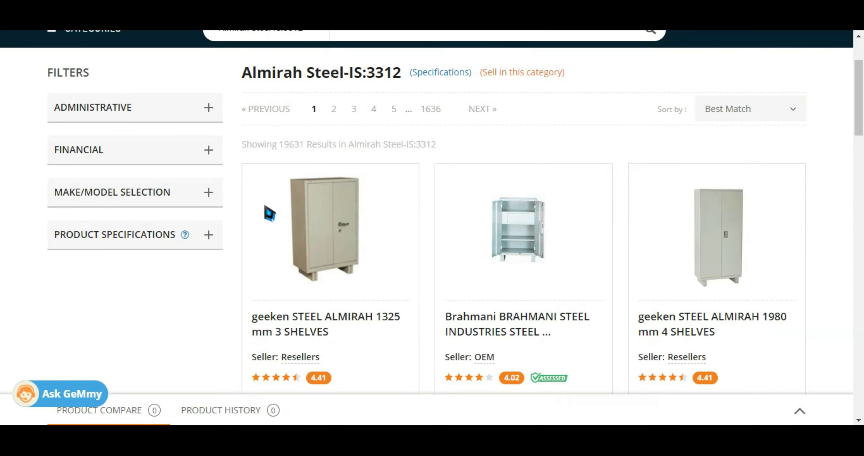
Filter the Almirah Steel-IS:3312 products by the brand NA under the make/model selection.
{"action": "left_click", "coordinate": [208, 192]}
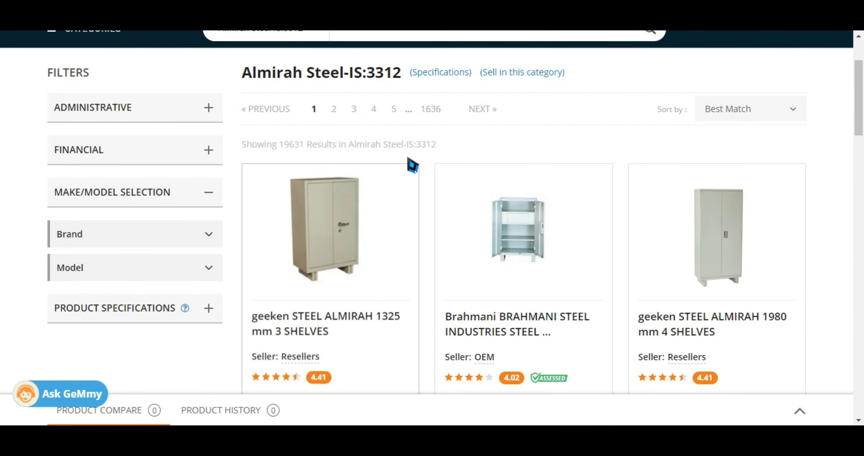
{"action": "scroll", "coordinate": [215, 135], "scroll_direction": "down", "scroll_amount": 3}
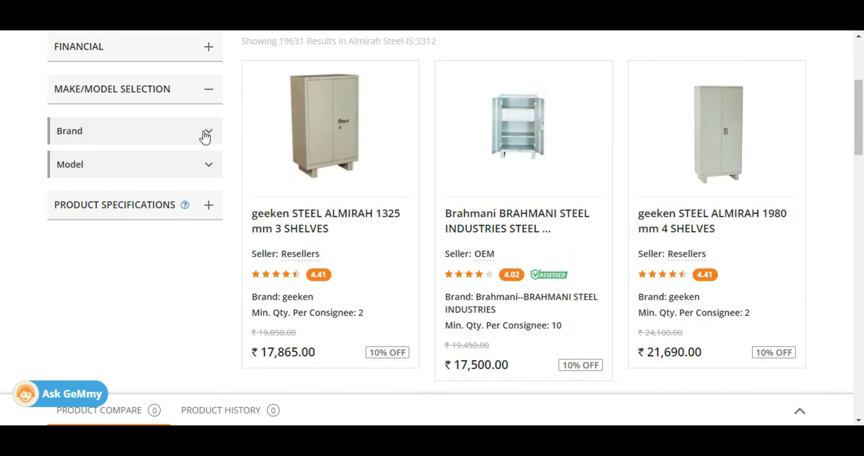
{"action": "left_click", "coordinate": [206, 134]}
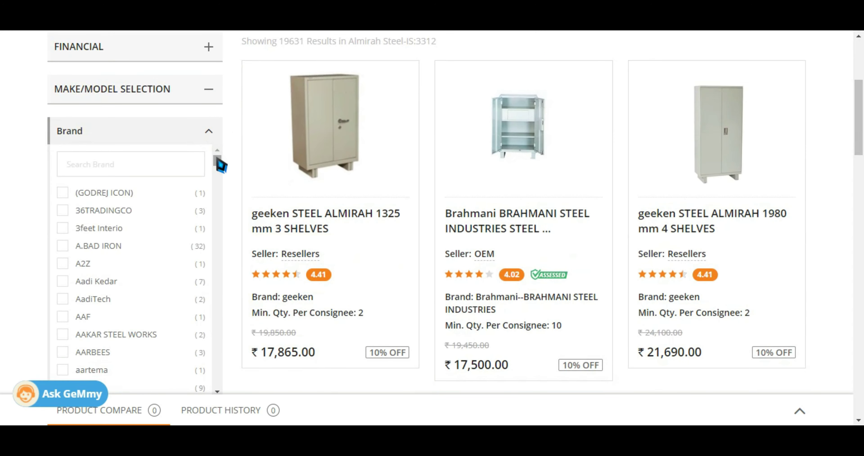
{"action": "scroll", "coordinate": [219, 168], "scroll_direction": "down", "scroll_amount": 5}
{"action": "left_click_drag", "start_coordinate": [218, 164], "coordinate": [224, 277]}
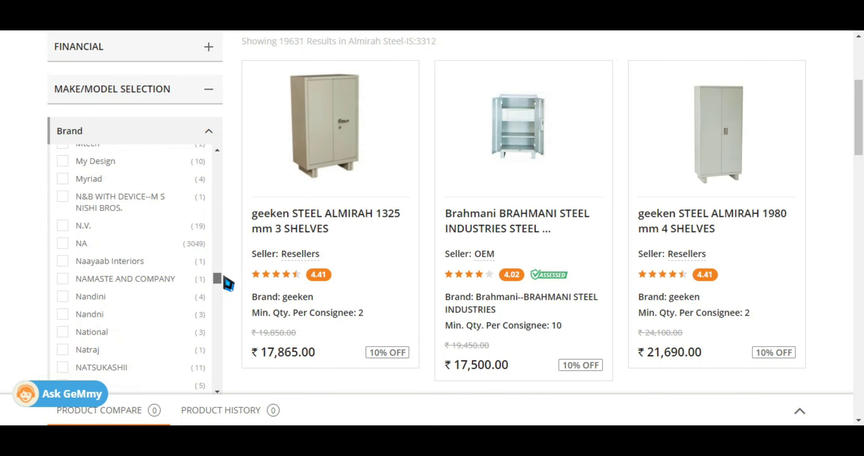
{"action": "left_click", "coordinate": [64, 244]}
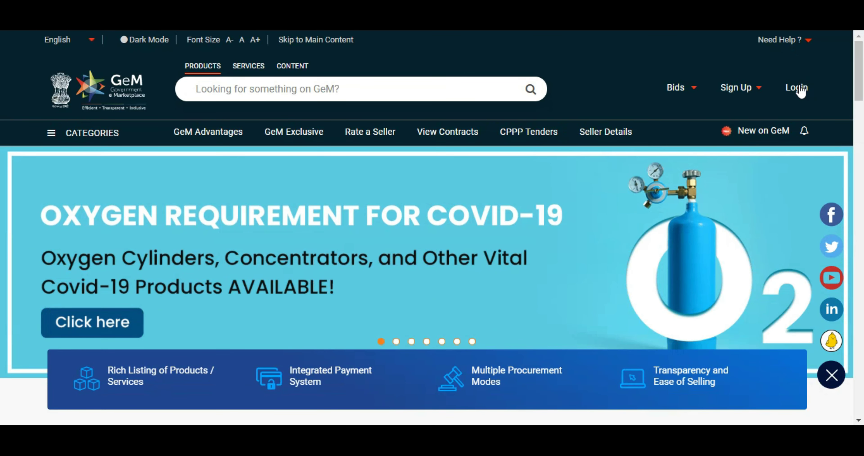
Log in and examine the price, product details and specifications of a steel almirah listing.
{"action": "left_click", "coordinate": [798, 88]}
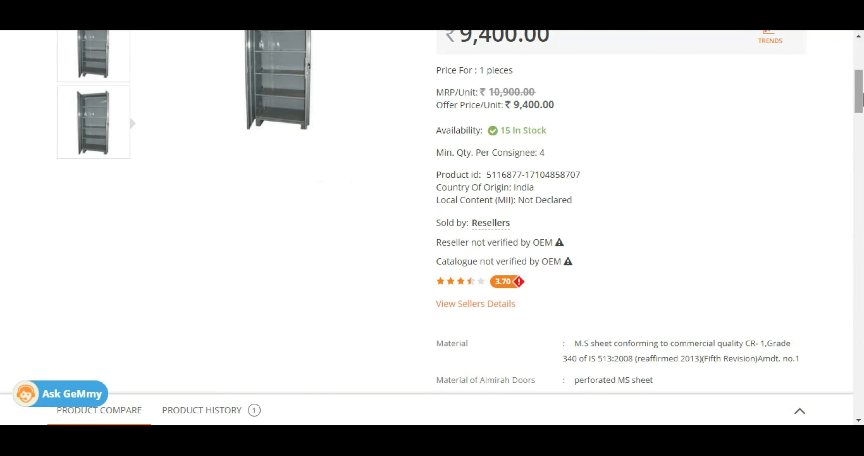
{"action": "left_click_drag", "start_coordinate": [863, 89], "coordinate": [863, 167]}
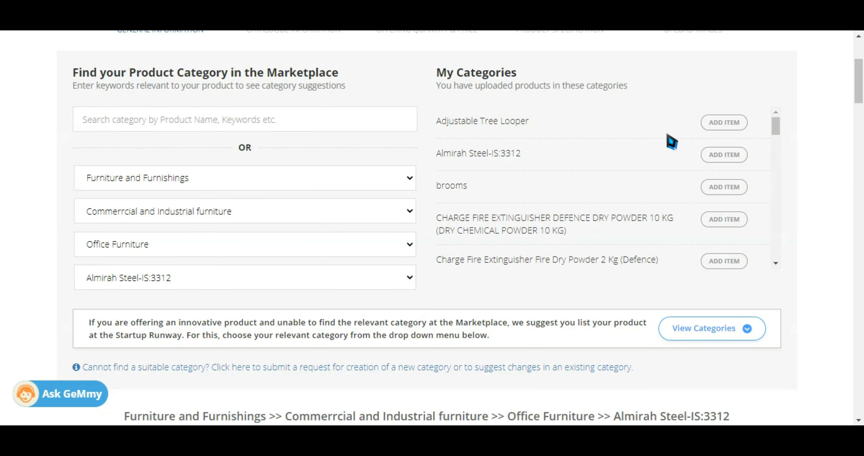
Set the new catalogue's Brand/OEM to Unbranded and check the Auto Create Catalogue options.
{"action": "left_click_drag", "start_coordinate": [860, 92], "coordinate": [860, 147]}
{"action": "left_click", "coordinate": [498, 98]}
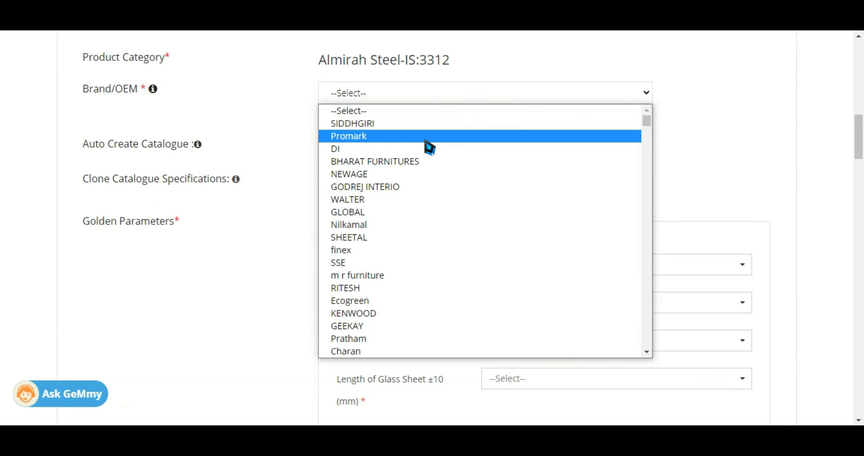
{"action": "left_click_drag", "start_coordinate": [647, 130], "coordinate": [652, 352]}
{"action": "left_click", "coordinate": [400, 351]}
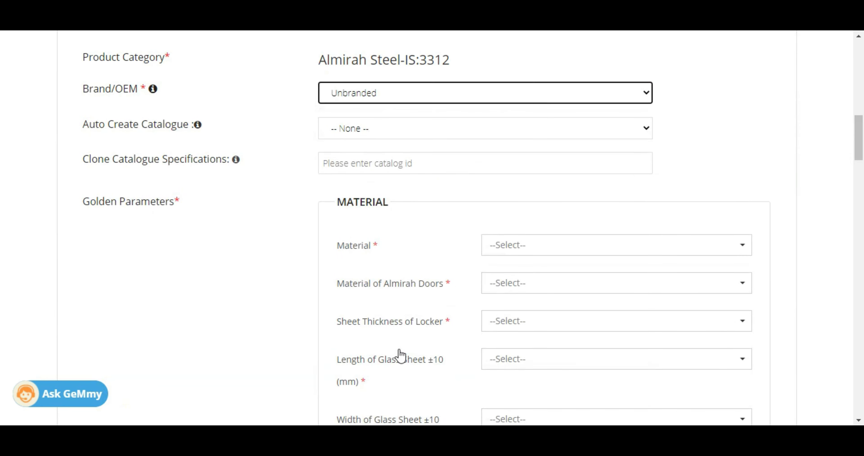
{"action": "left_click", "coordinate": [381, 128]}
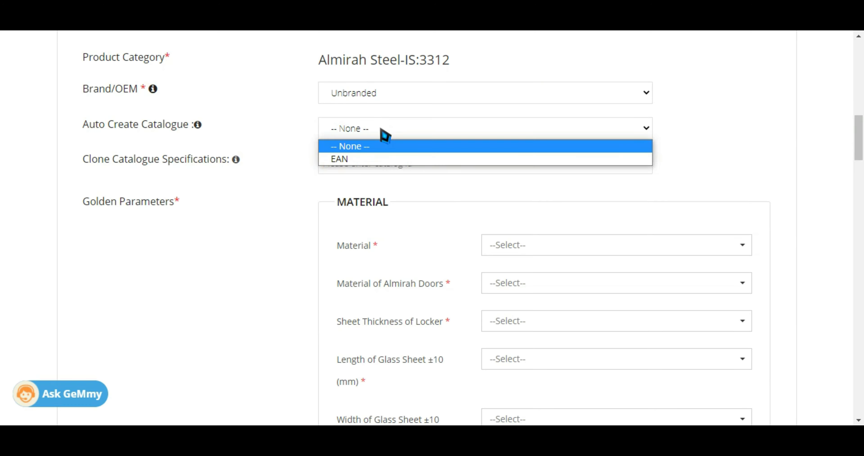
{"action": "left_click", "coordinate": [702, 153]}
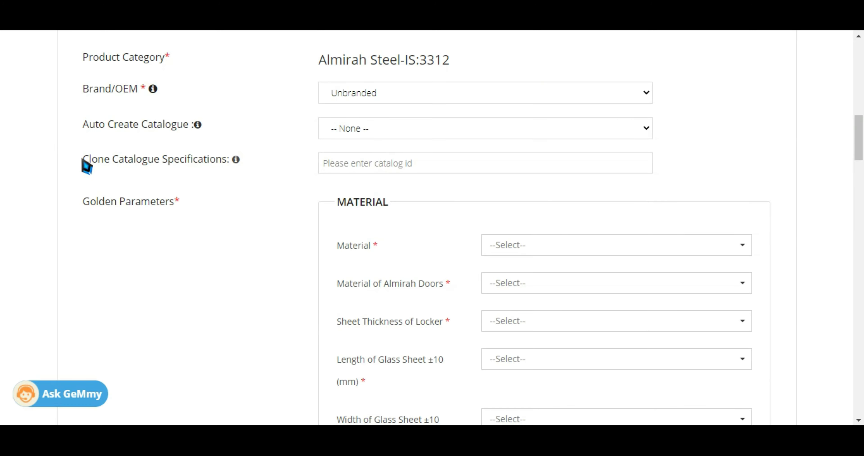
Locate the product ID on the existing almirah listing that the Clone Catalogue Specifications field asks for, and return to the catalogue form.
{"action": "left_click_drag", "start_coordinate": [82, 158], "coordinate": [234, 178]}
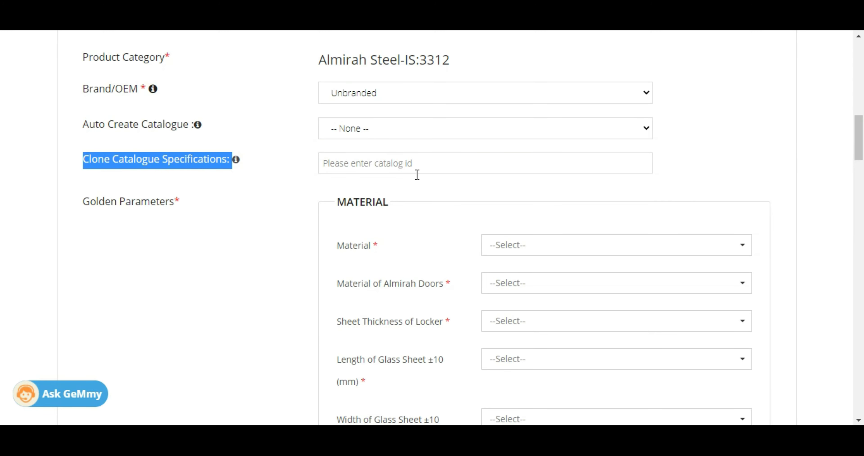
{"action": "key", "text": "ctrl+Tab"}
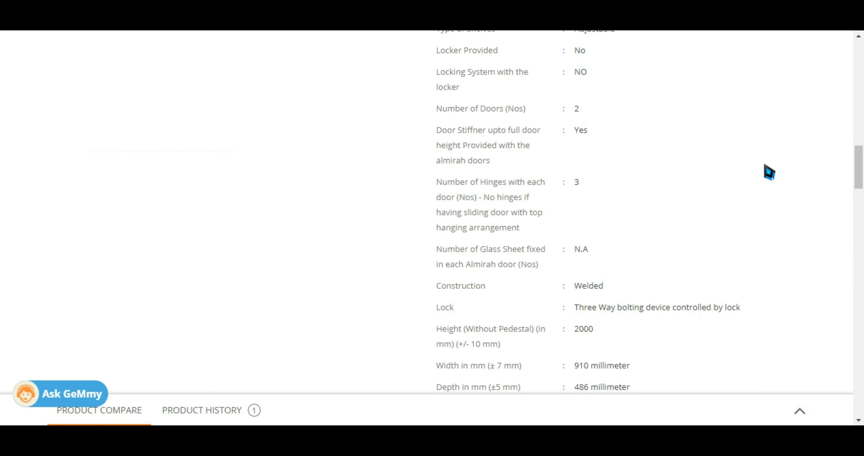
{"action": "left_click_drag", "start_coordinate": [858, 169], "coordinate": [862, 98]}
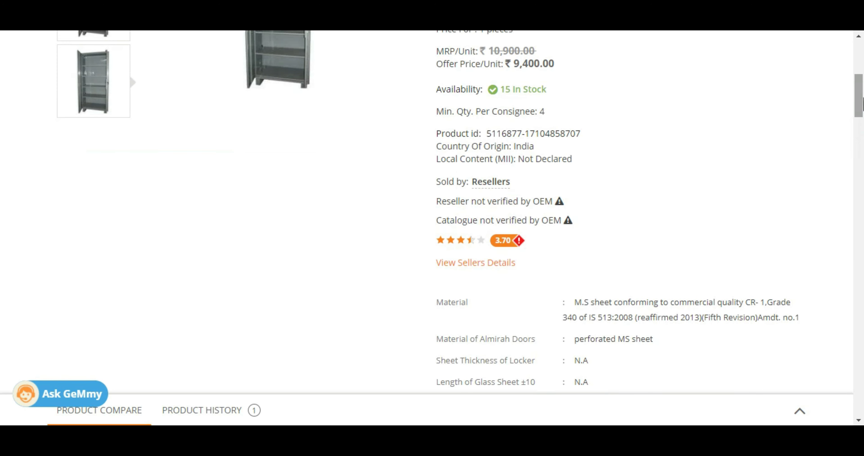
{"action": "left_click_drag", "start_coordinate": [437, 134], "coordinate": [602, 138]}
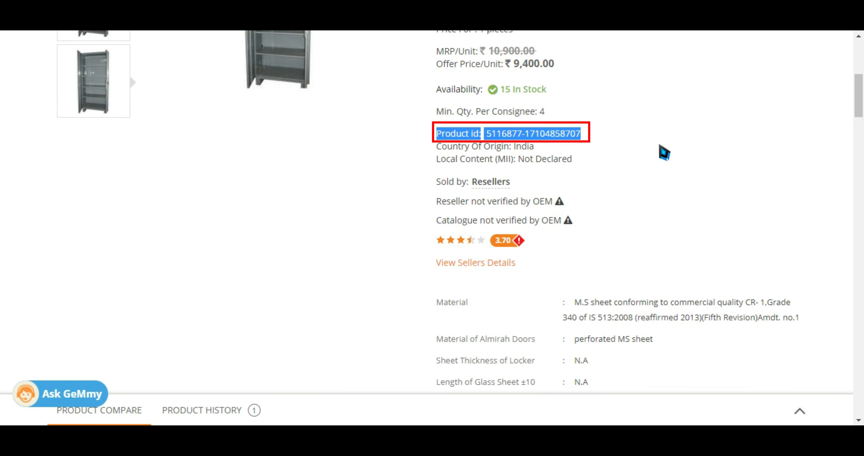
{"action": "left_click", "coordinate": [483, 134]}
{"action": "left_click_drag", "start_coordinate": [487, 134], "coordinate": [606, 138]}
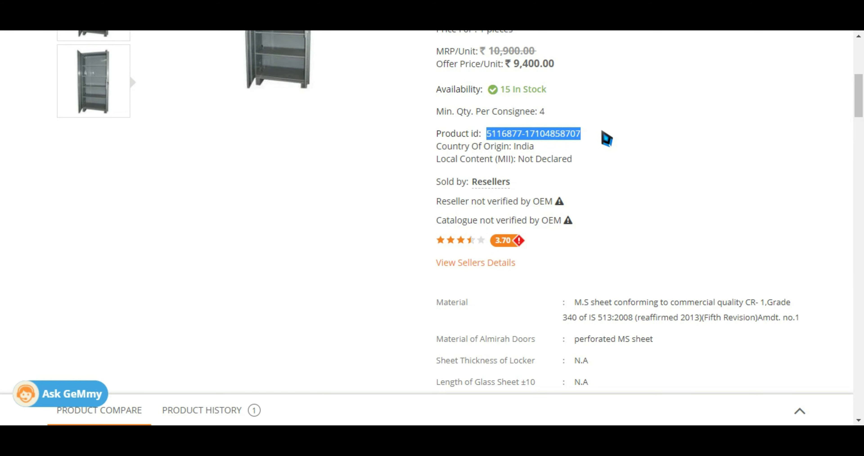
{"action": "key", "text": "ctrl+Tab"}
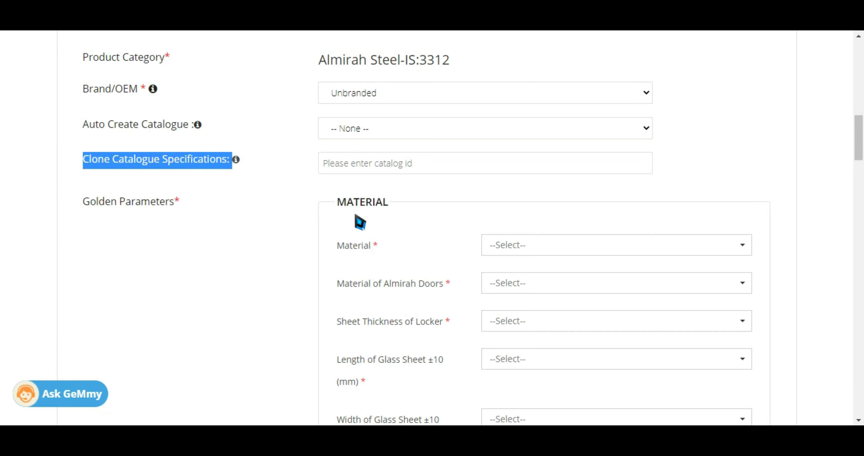
{"action": "left_click", "coordinate": [383, 170]}
{"action": "left_click", "coordinate": [248, 263]}
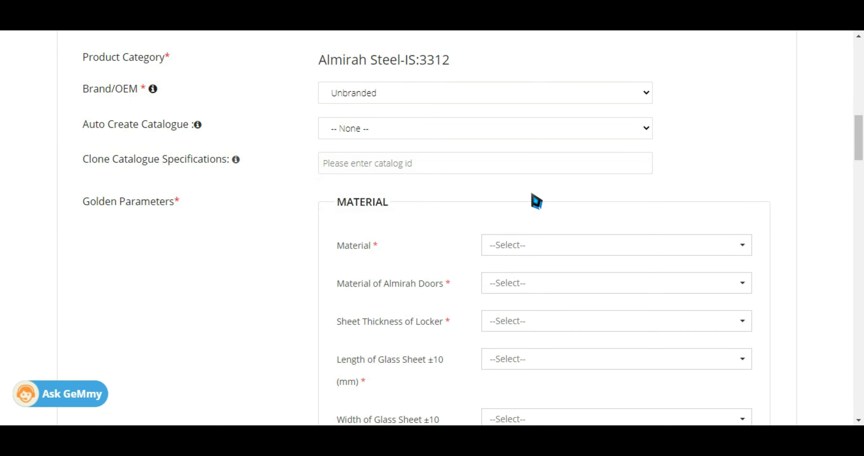
Check the material on the existing almirah listing and set Material to M.S sheet of commercial quality CR- 1, Grade 340 of IS 513:2008.
{"action": "left_click_drag", "start_coordinate": [860, 132], "coordinate": [862, 145]}
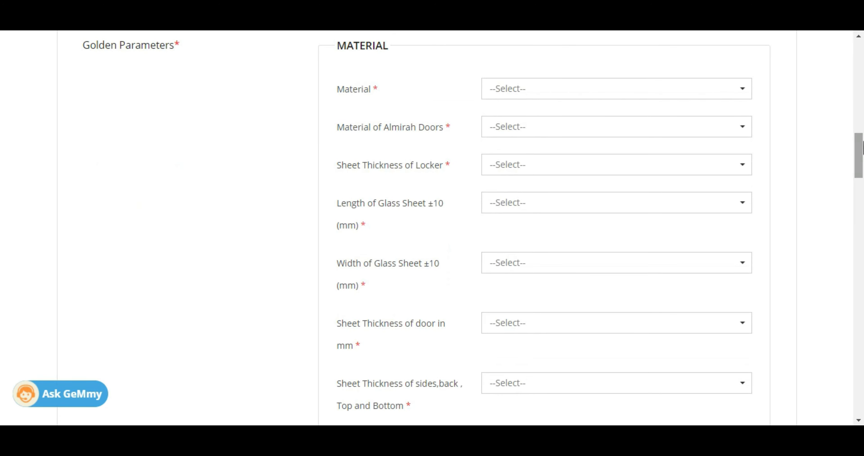
{"action": "key", "text": "ctrl+Tab"}
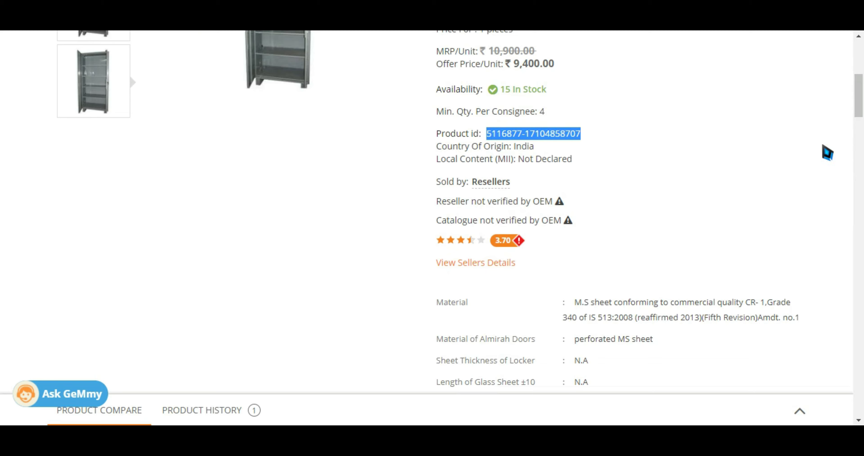
{"action": "scroll", "coordinate": [805, 131], "scroll_direction": "down", "scroll_amount": 6}
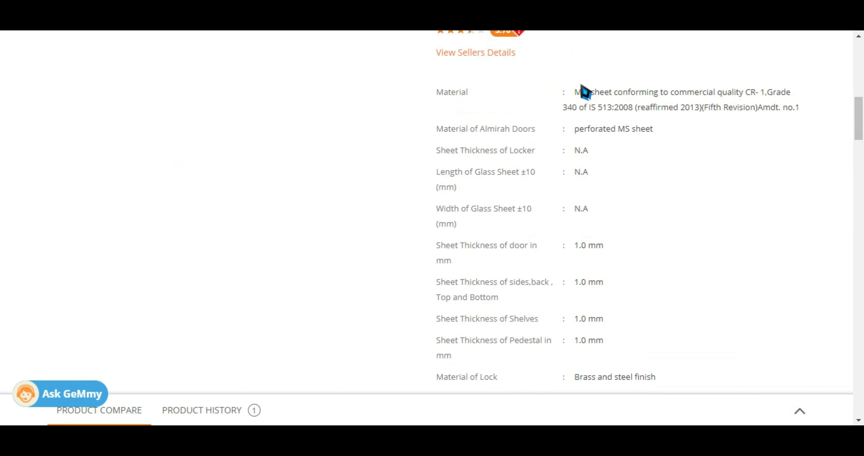
{"action": "left_click_drag", "start_coordinate": [576, 89], "coordinate": [805, 122]}
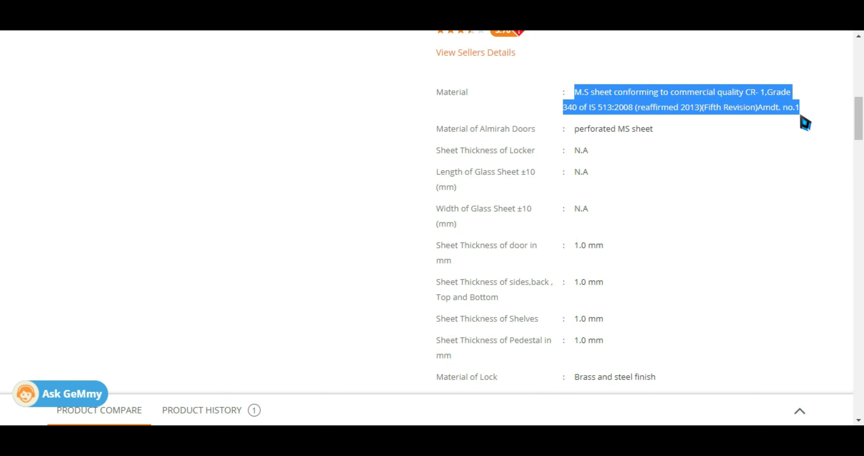
{"action": "key", "text": "ctrl+Tab"}
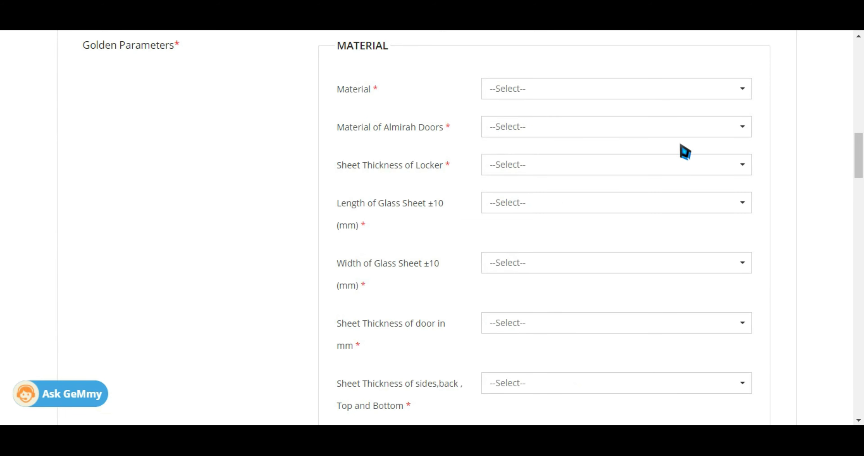
{"action": "left_click", "coordinate": [670, 88]}
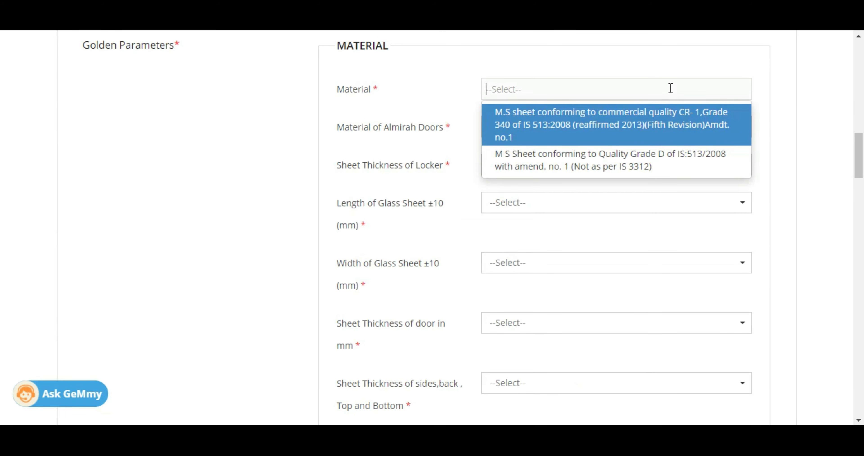
{"action": "left_click", "coordinate": [645, 124]}
Look up the door material on the existing listing and set Material of Almirah Doors to perforated MS sheet.
{"action": "key", "text": "ctrl+Tab"}
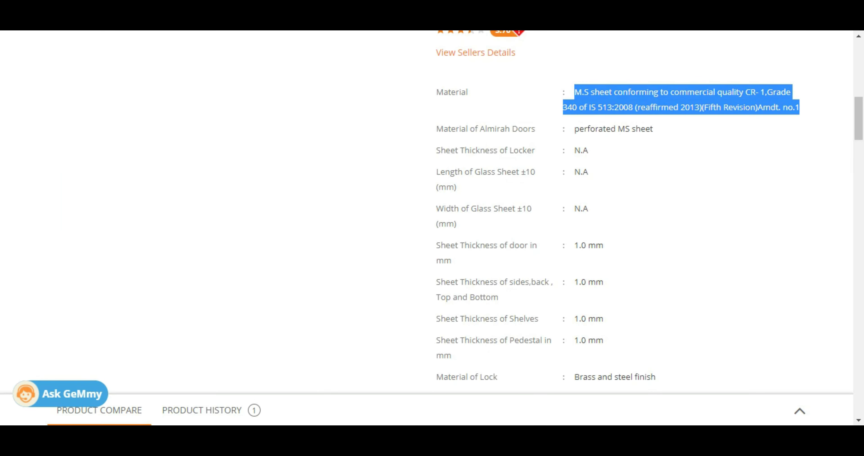
{"action": "key", "text": "ctrl+Tab"}
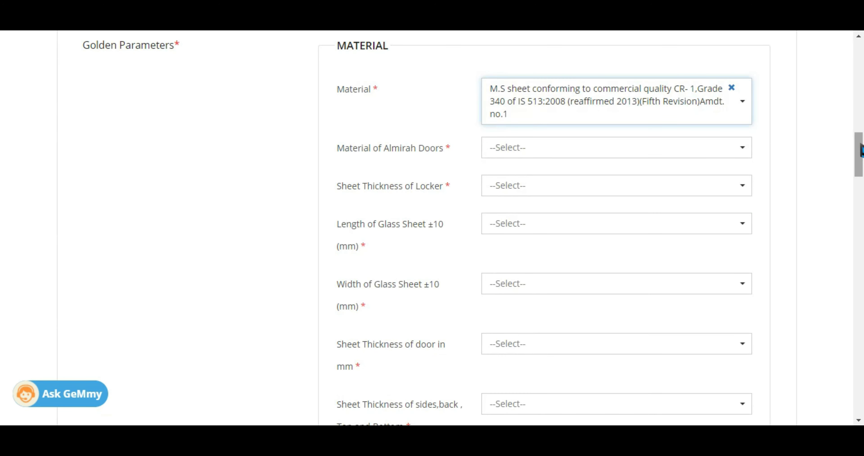
{"action": "left_click_drag", "start_coordinate": [860, 144], "coordinate": [861, 145]}
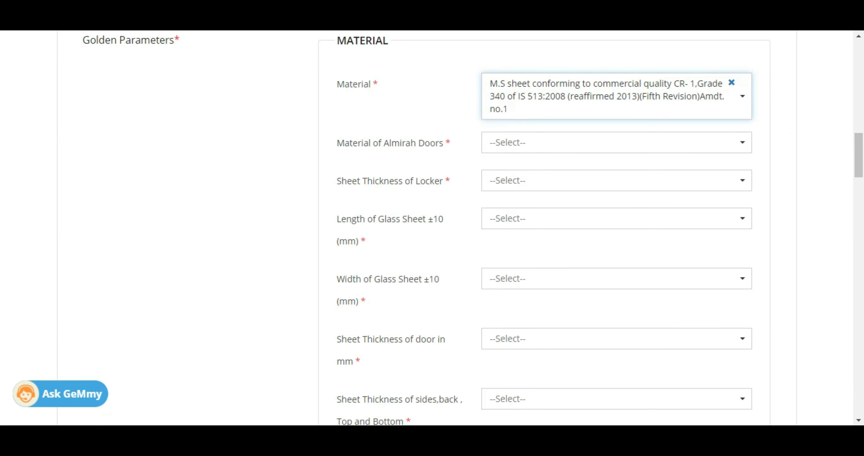
{"action": "key", "text": "ctrl+Tab"}
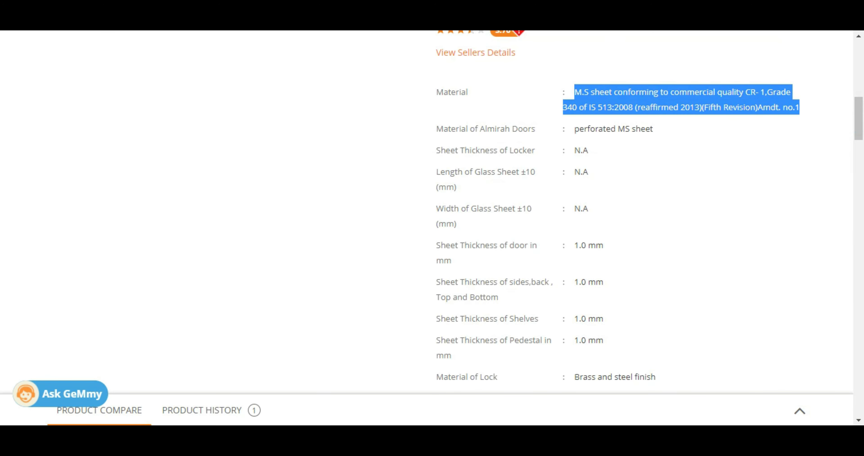
{"action": "key", "text": "ctrl+Tab"}
{"action": "left_click", "coordinate": [559, 143]}
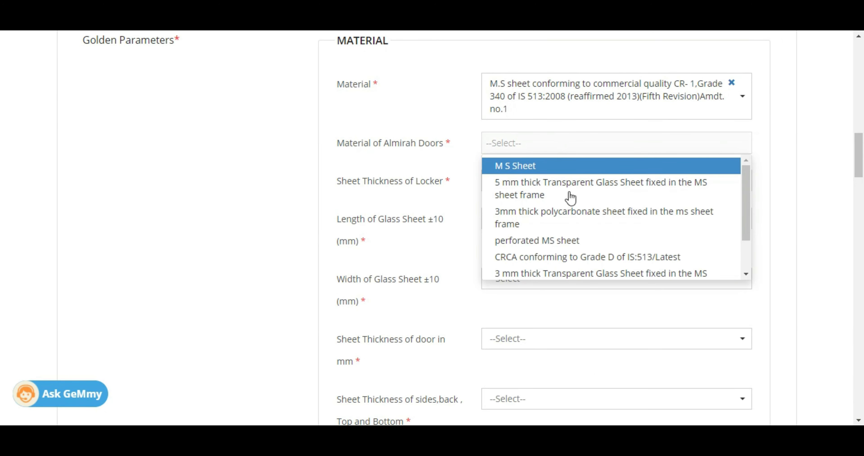
{"action": "left_click", "coordinate": [624, 241]}
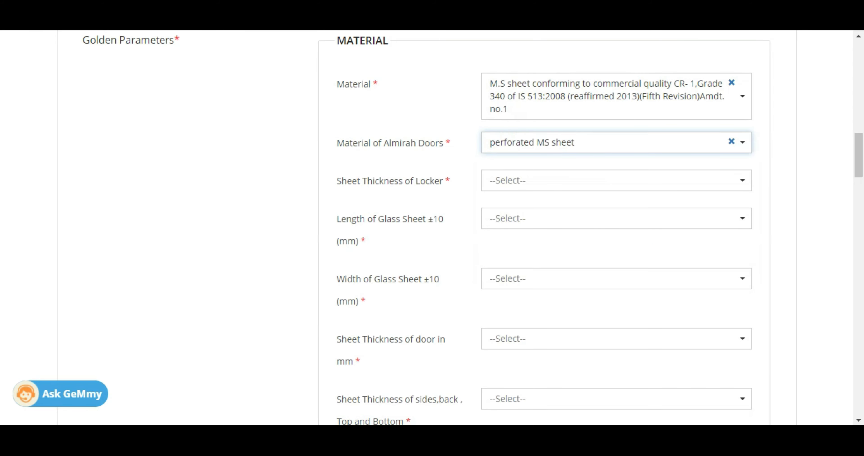
Check the locker and glass sheet values on the listing and set Sheet Thickness of Locker to N.A.
{"action": "key", "text": "ctrl+Tab"}
{"action": "left_click_drag", "start_coordinate": [575, 152], "coordinate": [616, 220]}
{"action": "key", "text": "ctrl+Tab"}
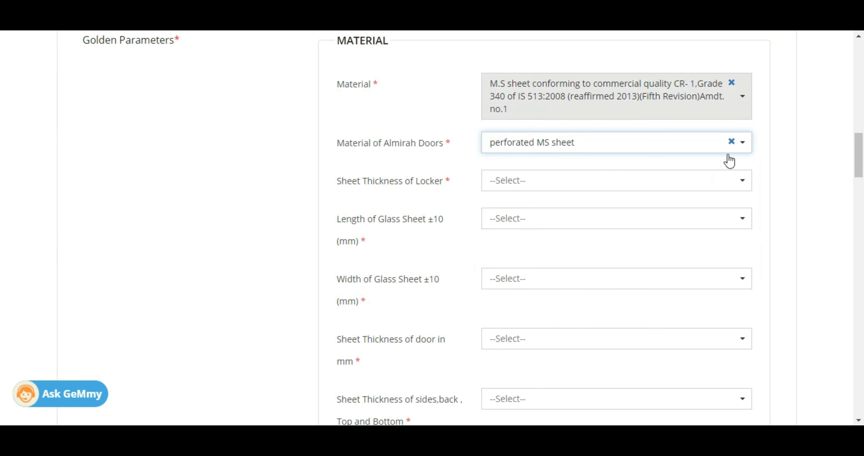
{"action": "left_click", "coordinate": [727, 183]}
{"action": "left_click", "coordinate": [572, 273]}
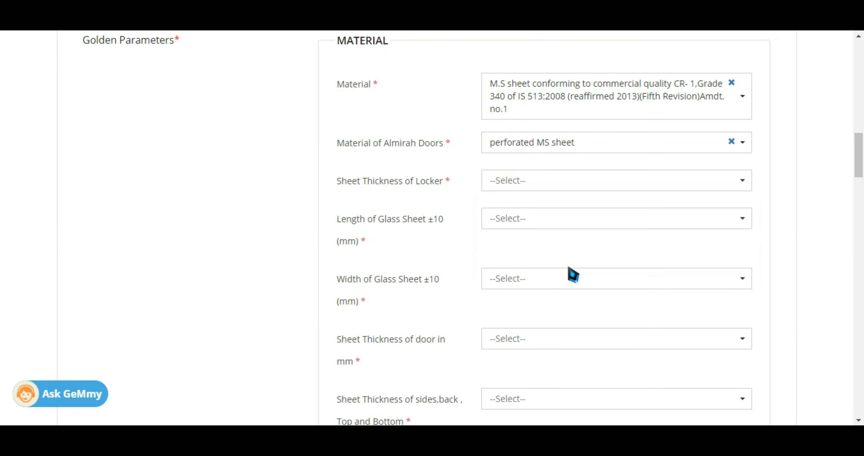
Set both the Length of Glass Sheet and the Width of Glass Sheet to N.A.
{"action": "left_click", "coordinate": [616, 216]}
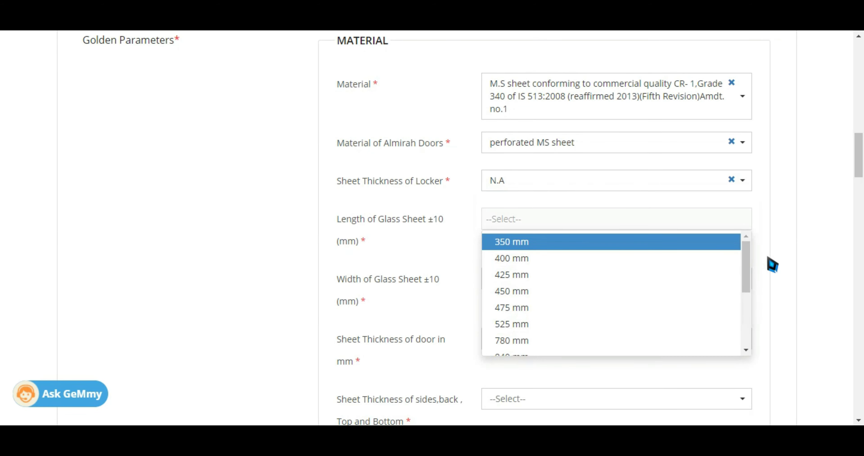
{"action": "left_click_drag", "start_coordinate": [747, 271], "coordinate": [747, 332]}
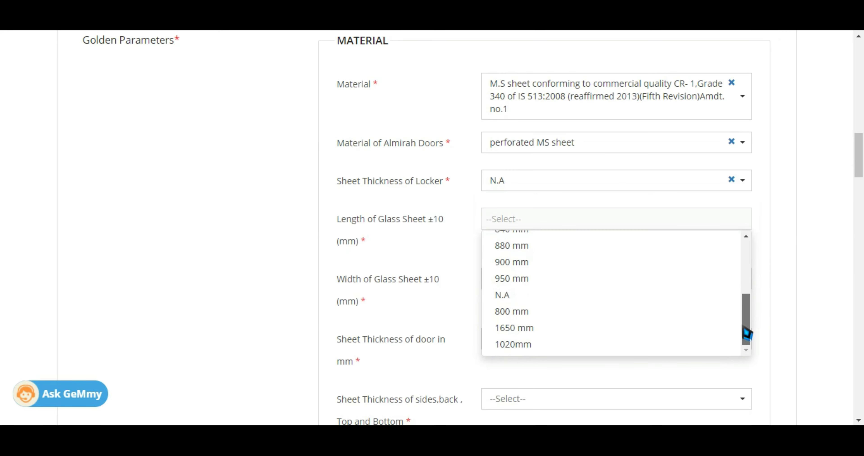
{"action": "left_click", "coordinate": [536, 296]}
{"action": "left_click", "coordinate": [614, 279]}
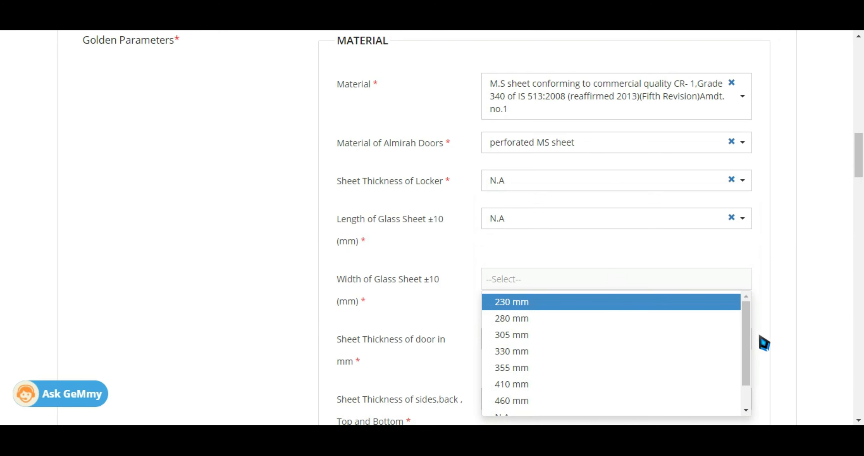
{"action": "left_click_drag", "start_coordinate": [749, 349], "coordinate": [749, 395]}
{"action": "left_click", "coordinate": [590, 391]}
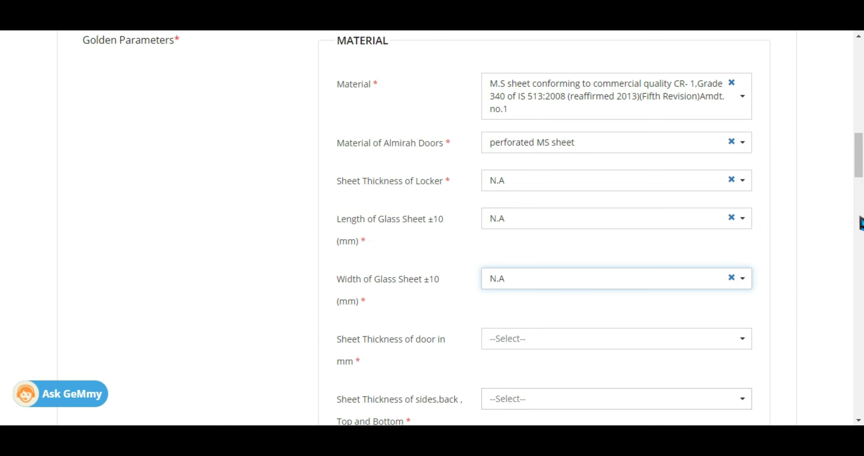
Check the sheet thicknesses on the listing and set those of the door and of the sides, back, top and bottom to 1.0 mm.
{"action": "left_click_drag", "start_coordinate": [862, 167], "coordinate": [862, 194]}
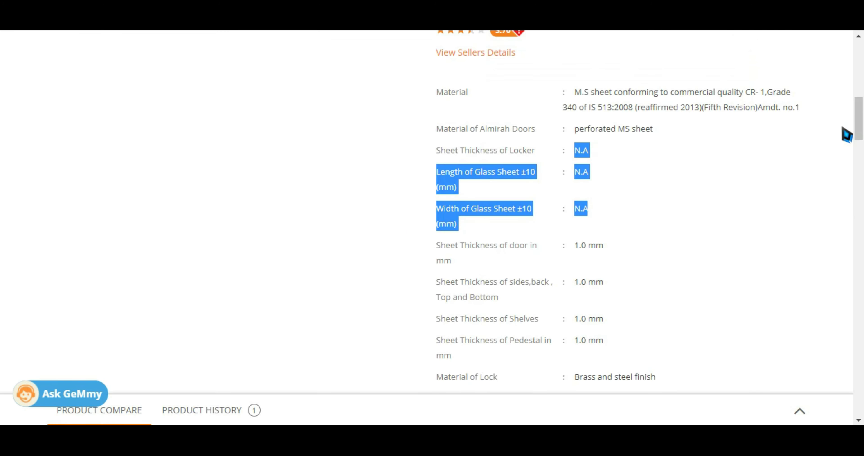
{"action": "left_click_drag", "start_coordinate": [860, 127], "coordinate": [860, 138]}
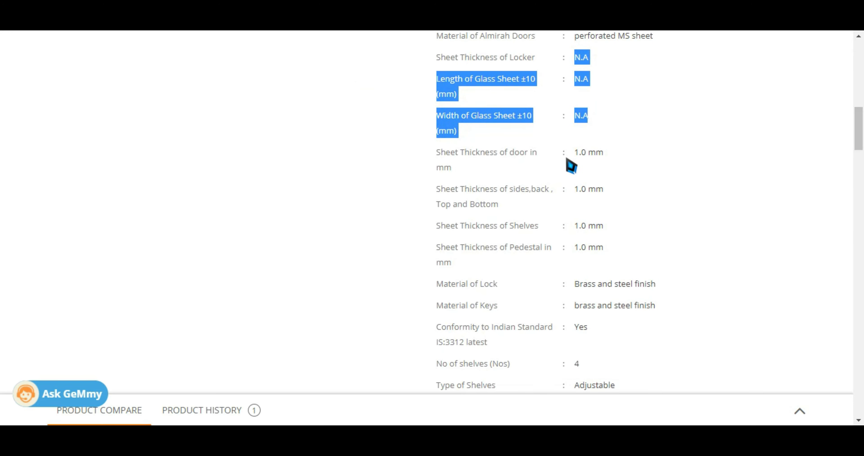
{"action": "left_click_drag", "start_coordinate": [576, 153], "coordinate": [616, 248]}
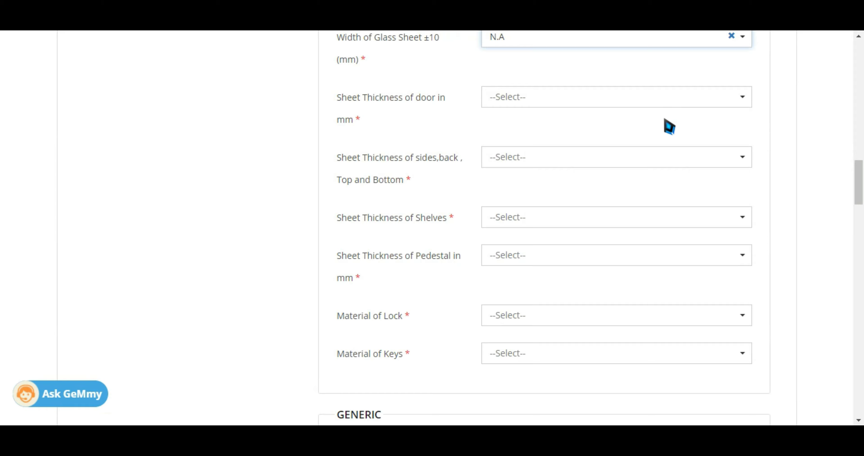
{"action": "left_click", "coordinate": [662, 102]}
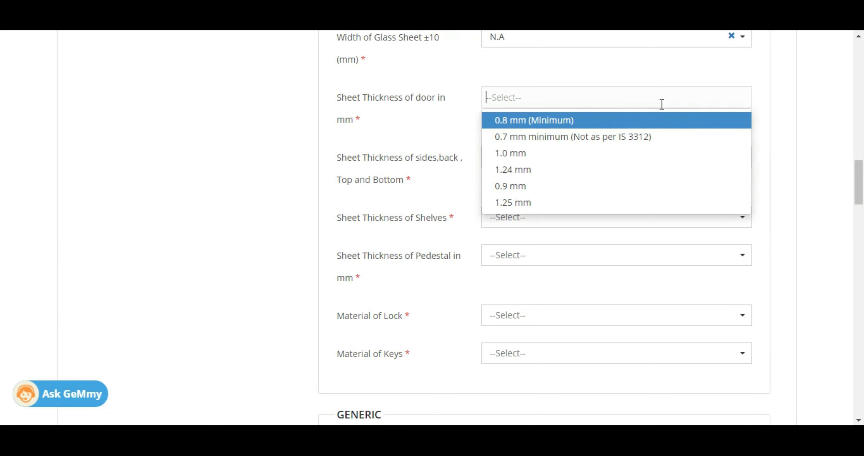
{"action": "left_click", "coordinate": [553, 156]}
{"action": "left_click", "coordinate": [587, 162]}
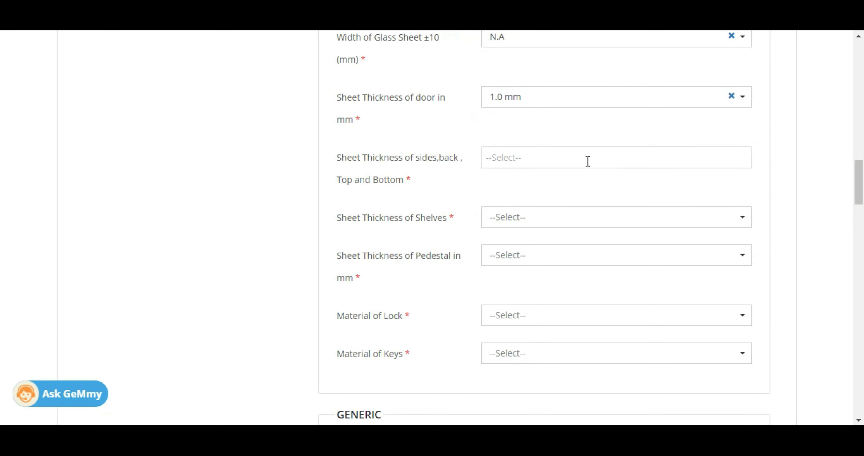
{"action": "left_click", "coordinate": [542, 215]}
Set the sheet thickness of the shelves and of the pedestal to 1.0 mm each.
{"action": "left_click", "coordinate": [586, 223]}
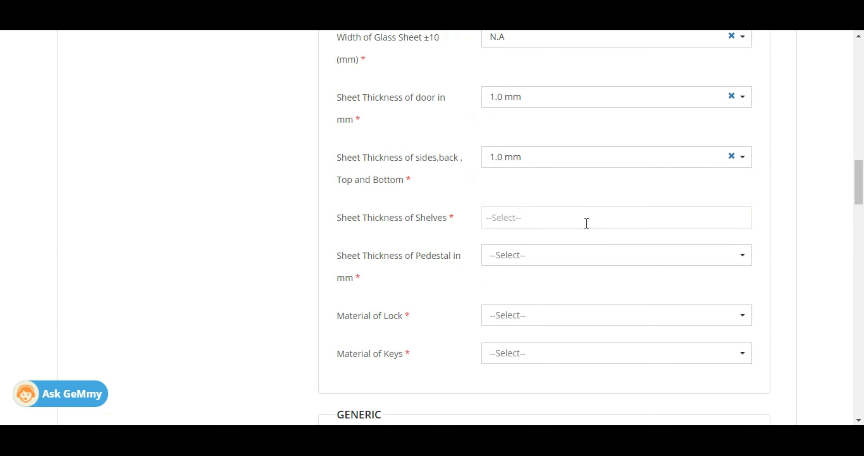
{"action": "left_click", "coordinate": [523, 306]}
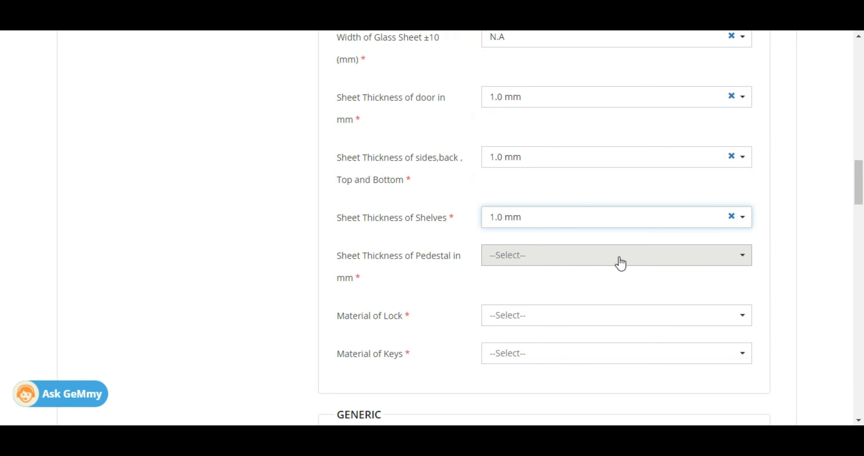
{"action": "left_click", "coordinate": [607, 262]}
{"action": "left_click", "coordinate": [551, 296]}
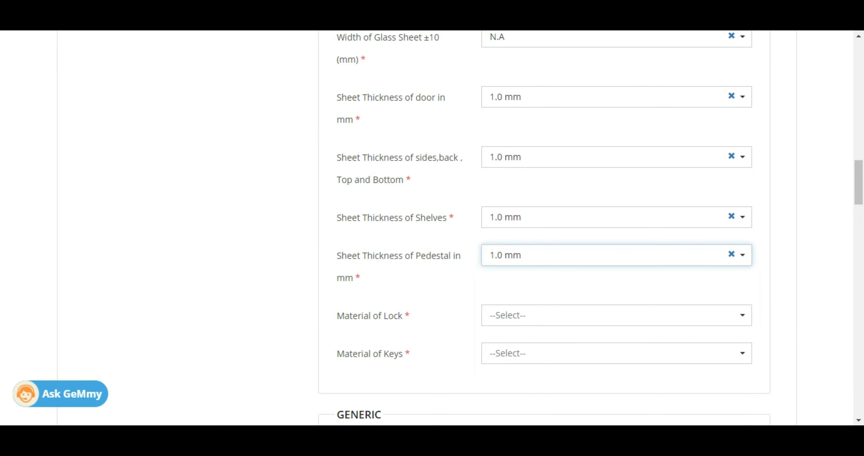
Look up the lock and key materials on the listing and set both Material of Lock and Material of Keys to brass and steel finish.
{"action": "key", "text": "ctrl+Tab"}
{"action": "scroll", "coordinate": [619, 124], "scroll_direction": "down", "scroll_amount": 5}
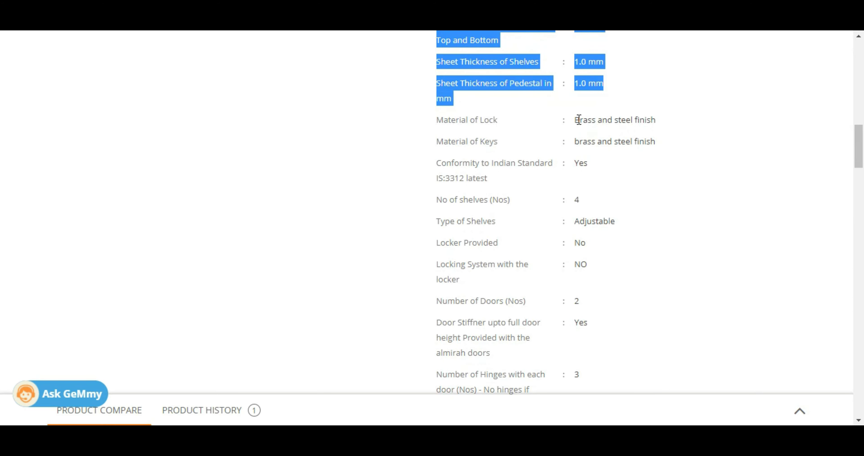
{"action": "left_click_drag", "start_coordinate": [577, 120], "coordinate": [626, 205]}
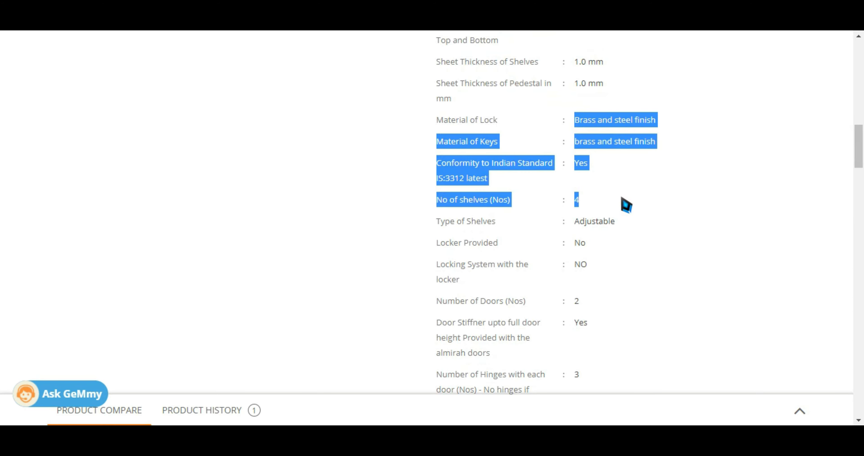
{"action": "key", "text": "ctrl+shift+Tab"}
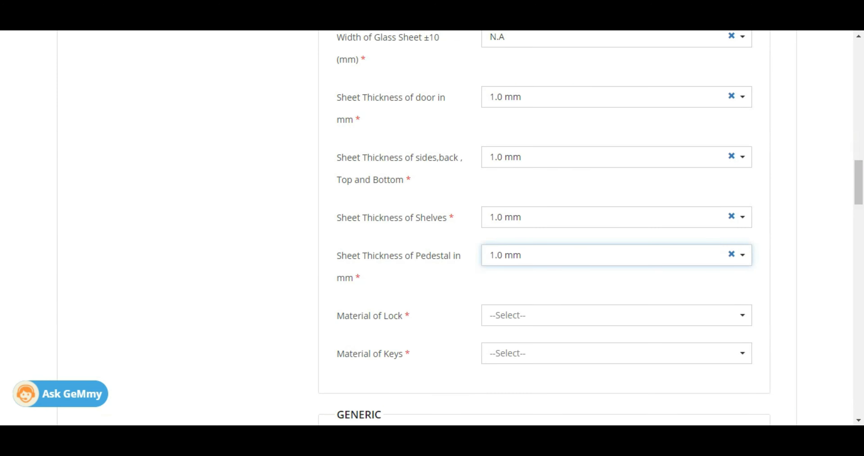
{"action": "scroll", "coordinate": [638, 201], "scroll_direction": "down", "scroll_amount": 5}
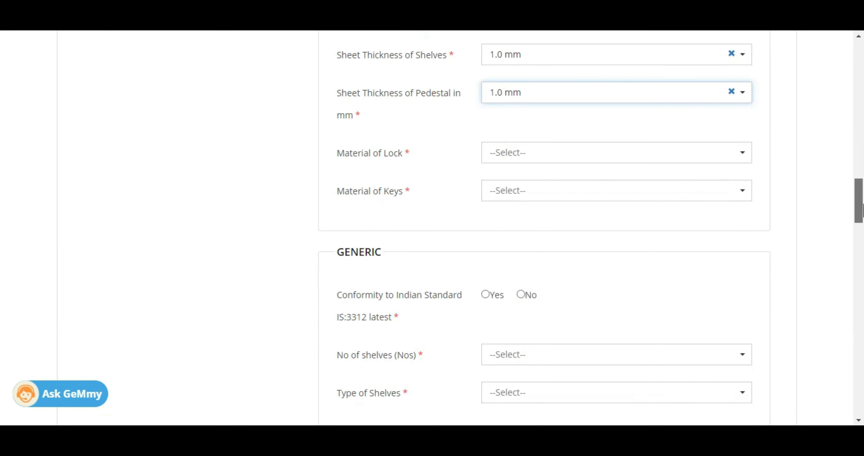
{"action": "left_click", "coordinate": [648, 151]}
{"action": "left_click", "coordinate": [606, 177]}
{"action": "left_click", "coordinate": [584, 189]}
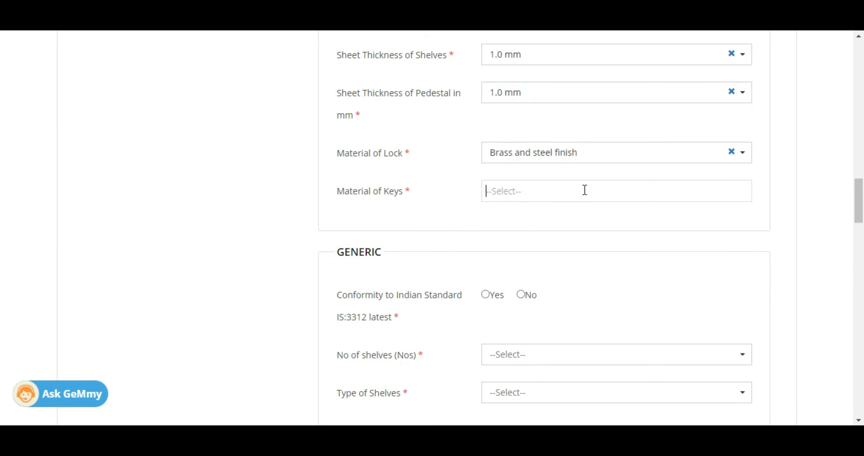
{"action": "left_click", "coordinate": [558, 216]}
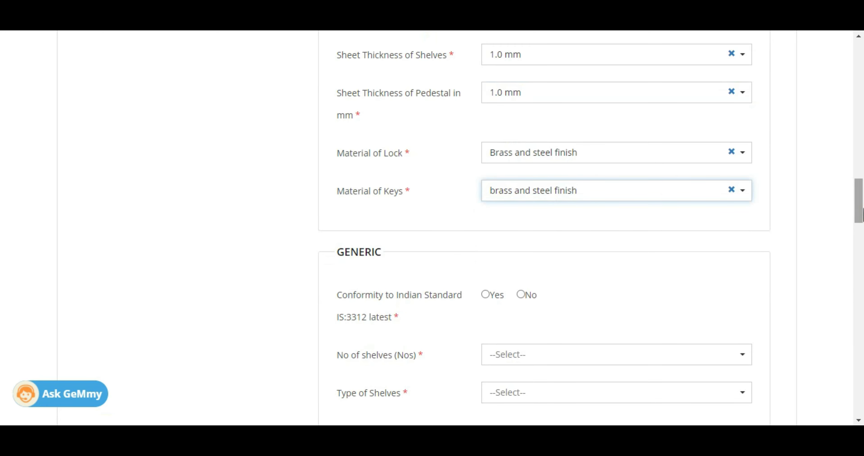
Set Conformity to Indian Standard IS:3312 latest to Yes and the number of shelves to 4 in the Generic section.
{"action": "scroll", "coordinate": [491, 185], "scroll_direction": "down", "scroll_amount": 6}
{"action": "left_click", "coordinate": [485, 92]}
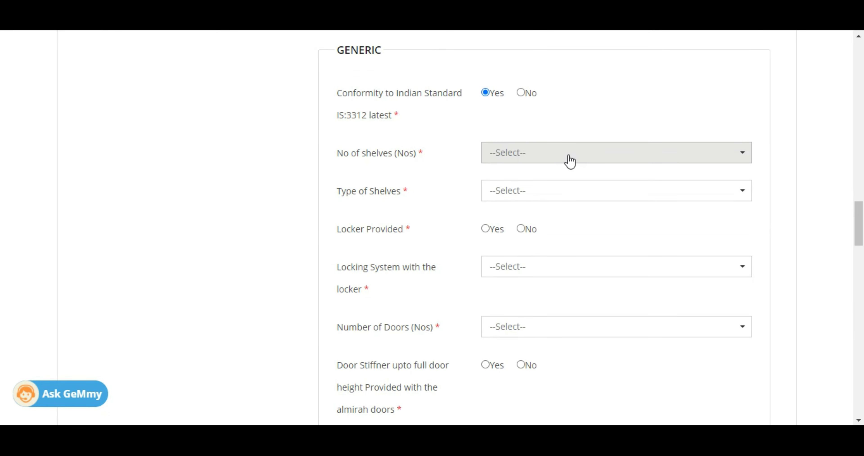
{"action": "left_click", "coordinate": [569, 158]}
{"action": "left_click", "coordinate": [516, 226]}
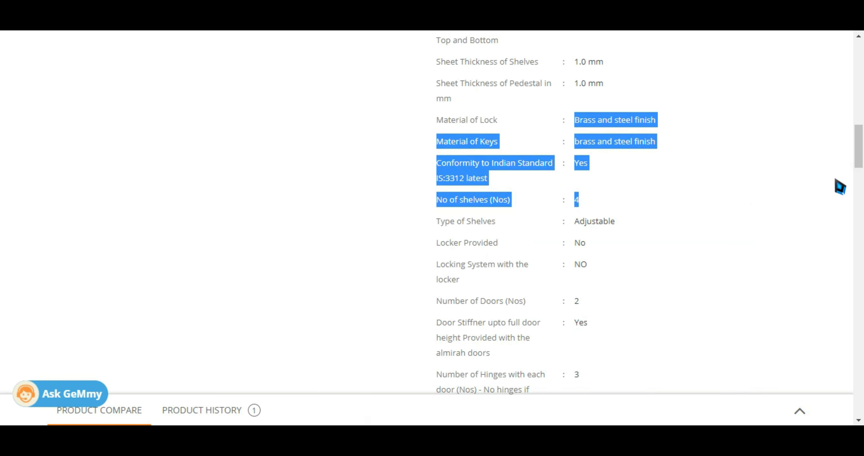
Check the shelf and locker details on the listing, and set Type of Shelves to Adjustable and Locker Provided to No.
{"action": "scroll", "coordinate": [638, 211], "scroll_direction": "down", "scroll_amount": 3}
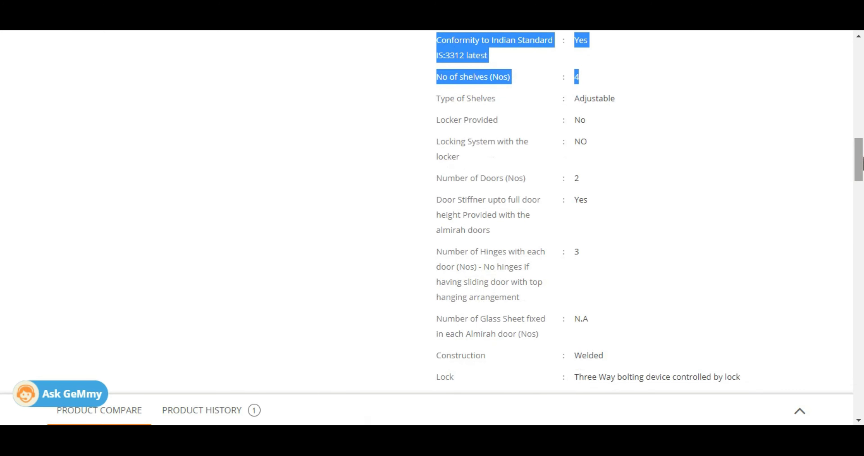
{"action": "left_click_drag", "start_coordinate": [578, 100], "coordinate": [610, 204]}
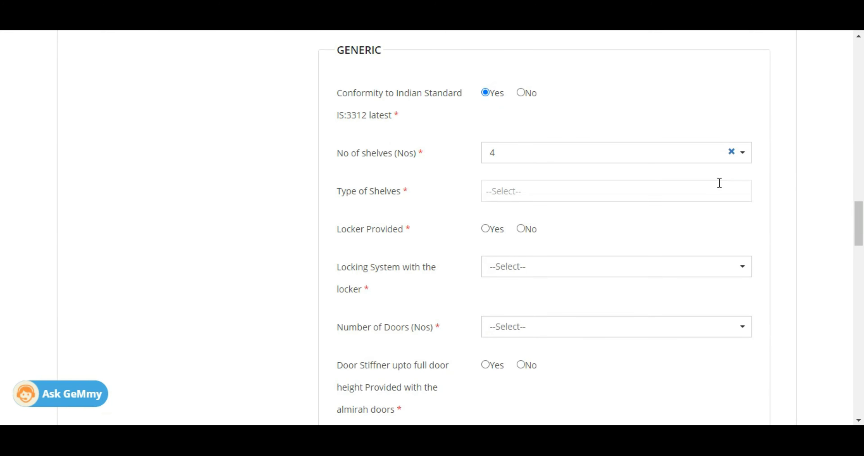
{"action": "left_click", "coordinate": [718, 184]}
{"action": "left_click", "coordinate": [610, 217]}
{"action": "left_click", "coordinate": [521, 229]}
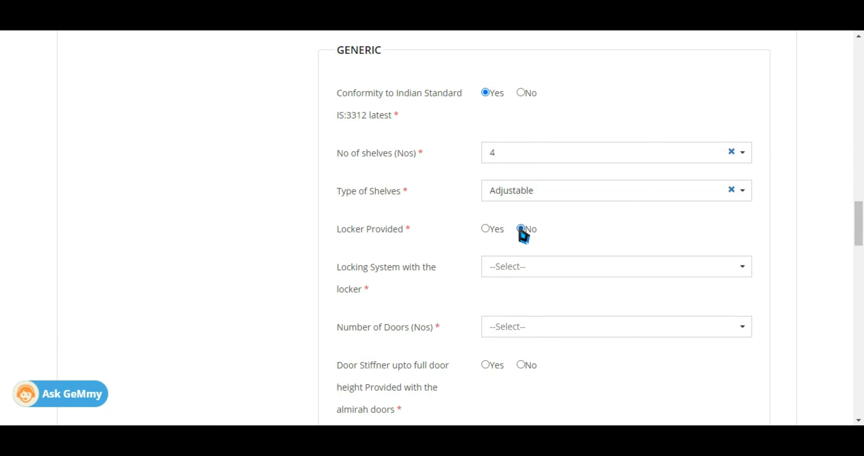
Set Locking System with the locker to NO, Number of Doors to 2 and Door Stiffner upto full door height to Yes.
{"action": "left_click", "coordinate": [564, 273]}
{"action": "left_click", "coordinate": [535, 305]}
{"action": "left_click", "coordinate": [575, 328]}
{"action": "left_click", "coordinate": [523, 355]}
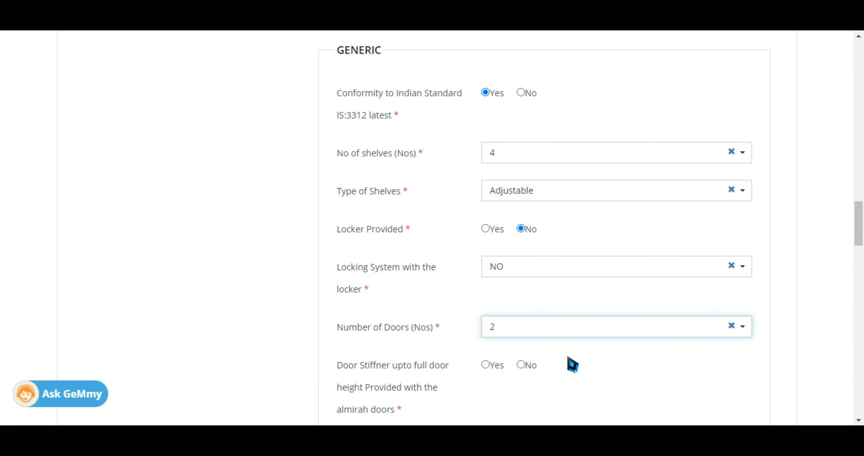
{"action": "left_click", "coordinate": [486, 364]}
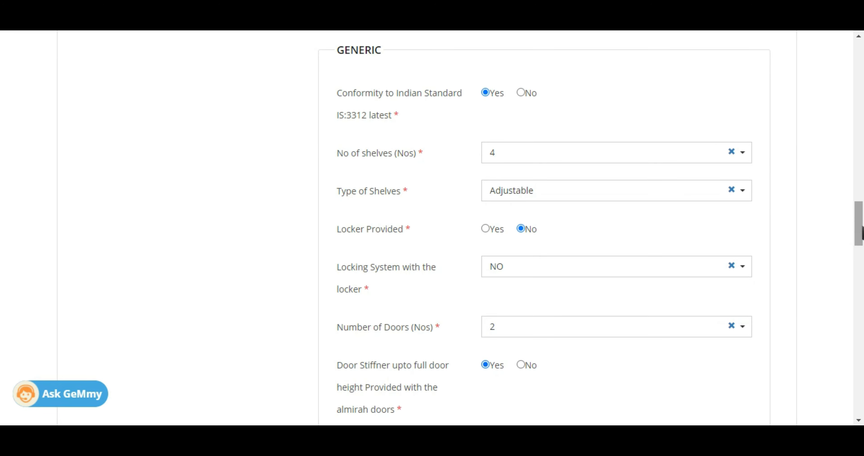
Look up the hinge and glass sheet details on the listing and set Number of Hinges to 3 and Number of Glass Sheet to N.A.
{"action": "left_click_drag", "start_coordinate": [859, 231], "coordinate": [861, 268]}
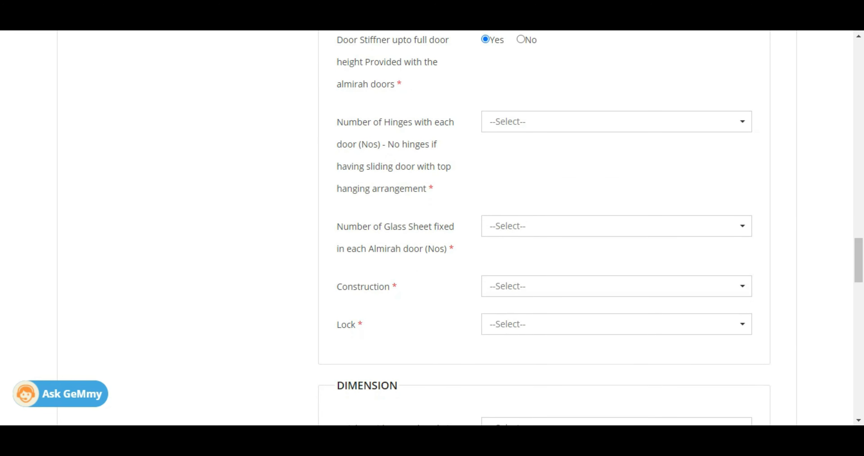
{"action": "key", "text": "ctrl+Tab"}
{"action": "left_click_drag", "start_coordinate": [862, 166], "coordinate": [863, 183]}
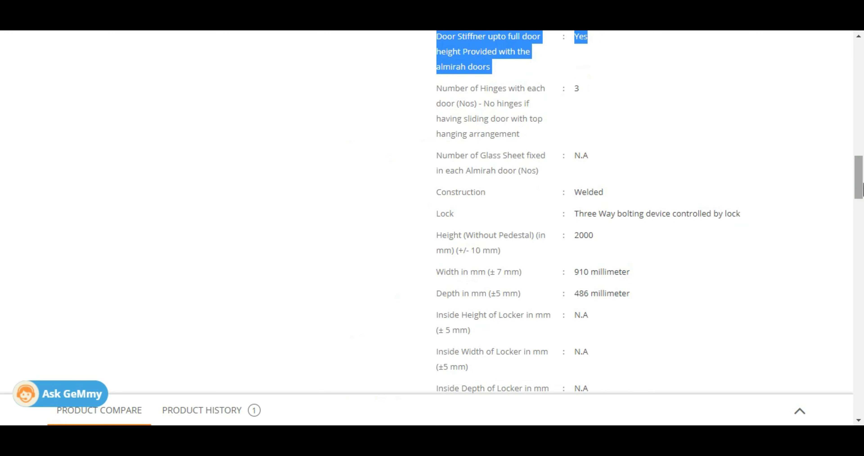
{"action": "left_click_drag", "start_coordinate": [577, 87], "coordinate": [630, 223]}
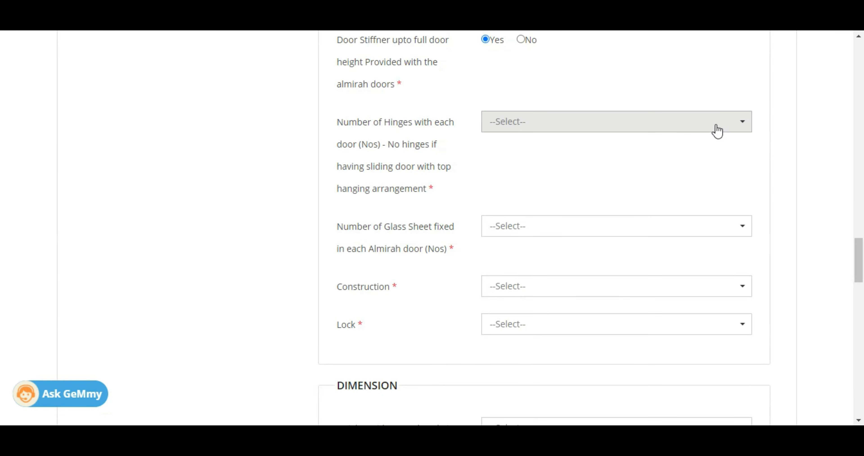
{"action": "left_click", "coordinate": [701, 125]}
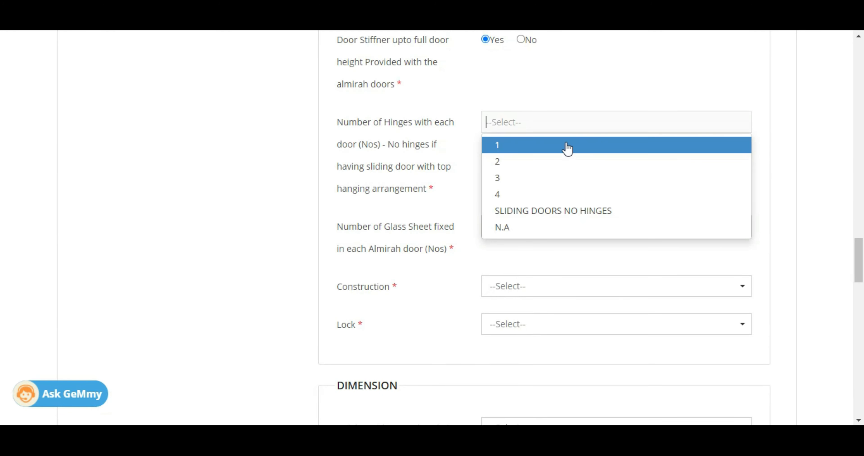
{"action": "left_click", "coordinate": [556, 178]}
{"action": "left_click", "coordinate": [621, 233]}
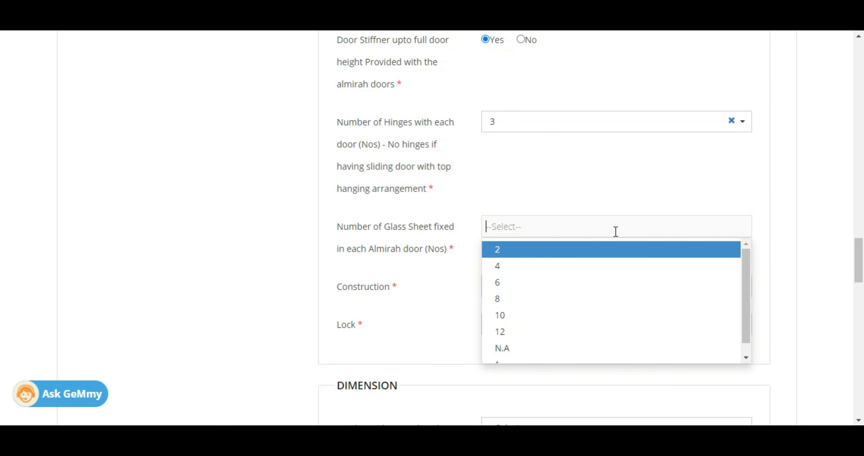
{"action": "left_click", "coordinate": [549, 351]}
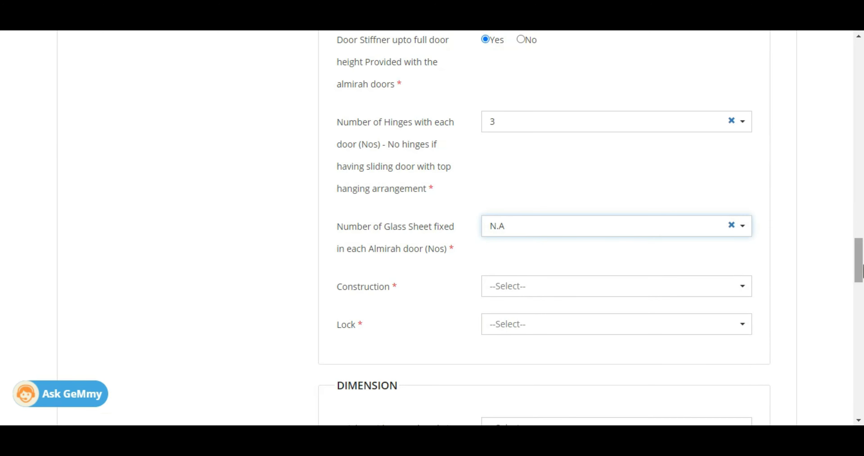
Set Construction to Welded and Lock to Three Way bolting device controlled by lock.
{"action": "scroll", "coordinate": [862, 272], "scroll_direction": "down", "scroll_amount": 3}
{"action": "left_click", "coordinate": [636, 166]}
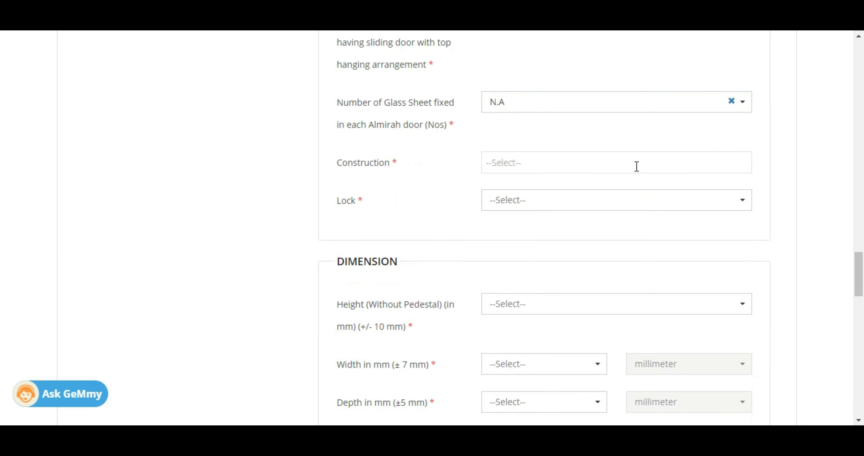
{"action": "left_click", "coordinate": [550, 189]}
{"action": "left_click", "coordinate": [572, 203]}
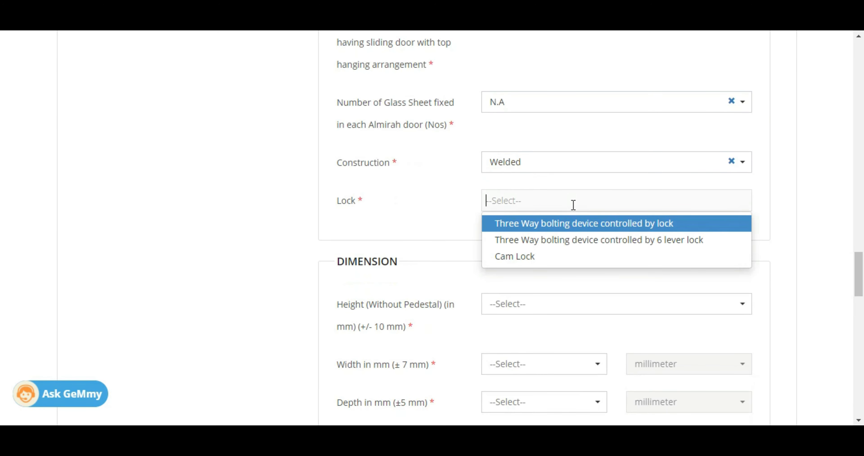
{"action": "left_click", "coordinate": [567, 224]}
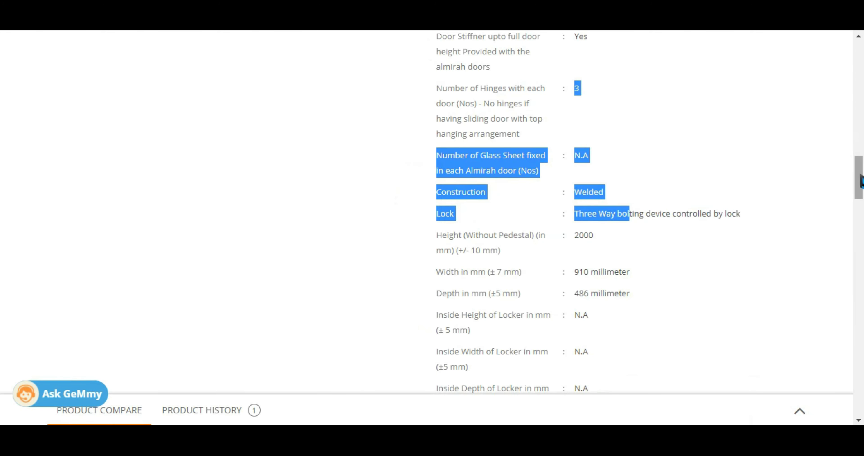
Look up the almirah and locker dimensions on the listing and set Height (Without Pedestal) to 2000 in the Dimension section.
{"action": "scroll", "coordinate": [860, 181], "scroll_direction": "down", "scroll_amount": 5}
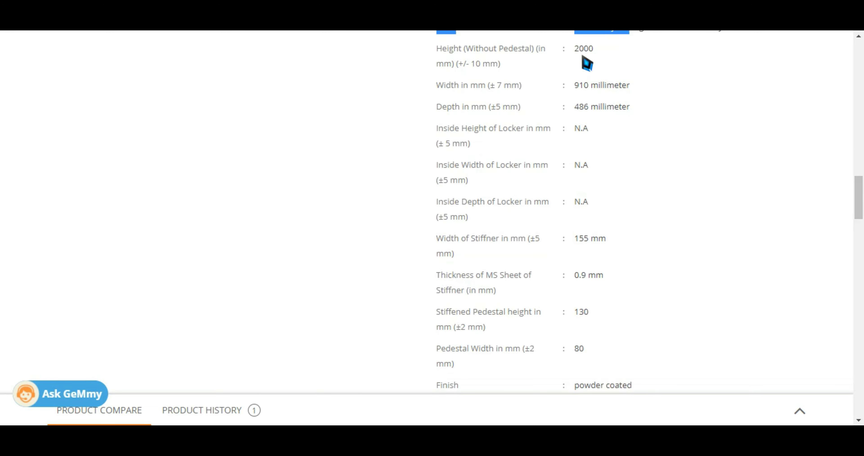
{"action": "left_click_drag", "start_coordinate": [576, 49], "coordinate": [625, 204]}
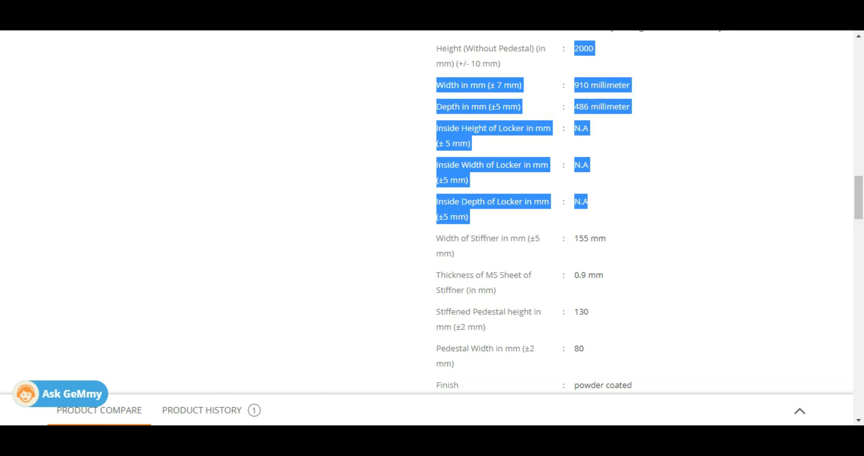
{"action": "key", "text": "ctrl+Tab"}
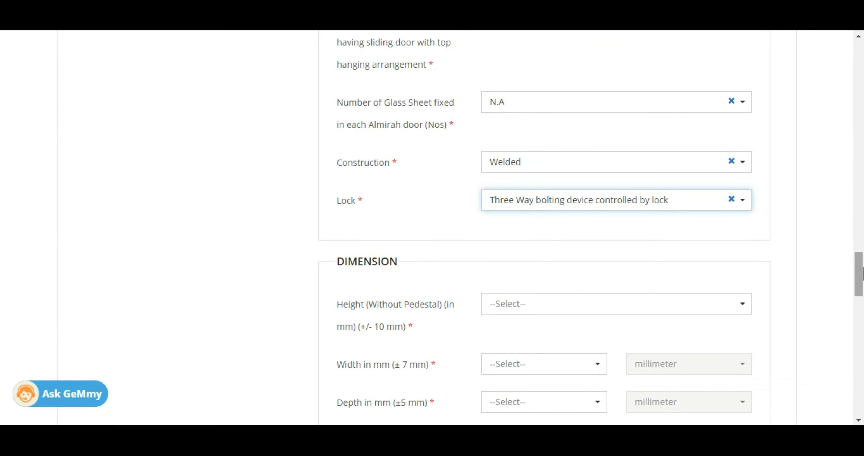
{"action": "scroll", "coordinate": [776, 233], "scroll_direction": "down", "scroll_amount": 4}
{"action": "left_click", "coordinate": [632, 166]}
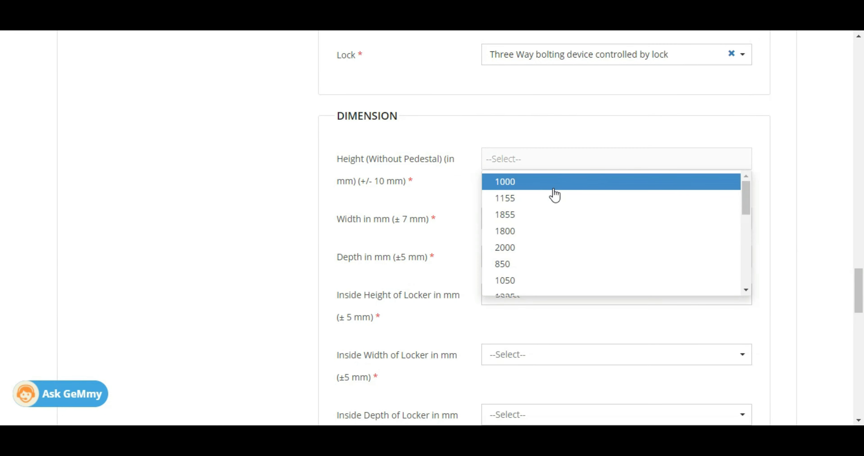
{"action": "mouse_move", "coordinate": [746, 208]}
{"action": "left_mouse_down"}
{"action": "mouse_move", "coordinate": [756, 293]}
{"action": "mouse_move", "coordinate": [754, 216]}
{"action": "left_mouse_up"}
{"action": "left_click", "coordinate": [570, 200]}
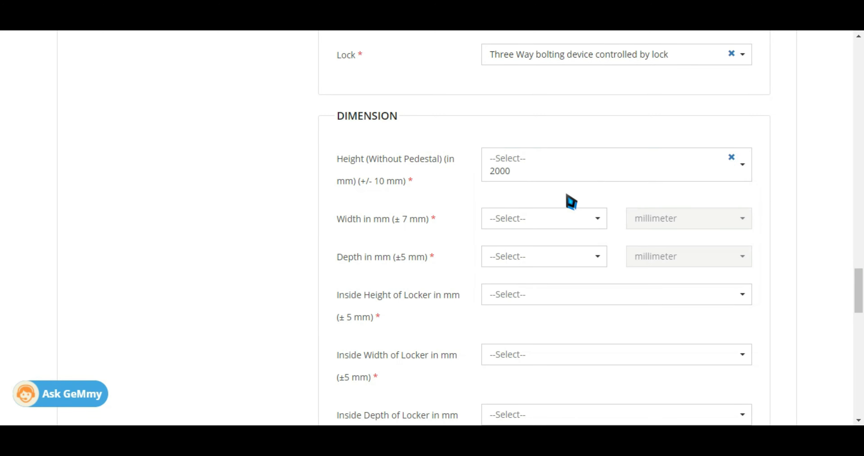
Set the almirah's width to 910 mm and its depth to 486 mm.
{"action": "left_click", "coordinate": [549, 231]}
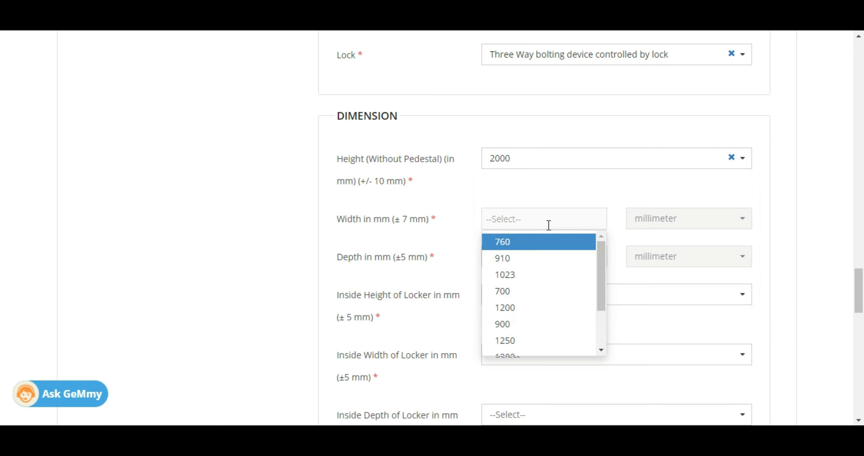
{"action": "left_click", "coordinate": [529, 257]}
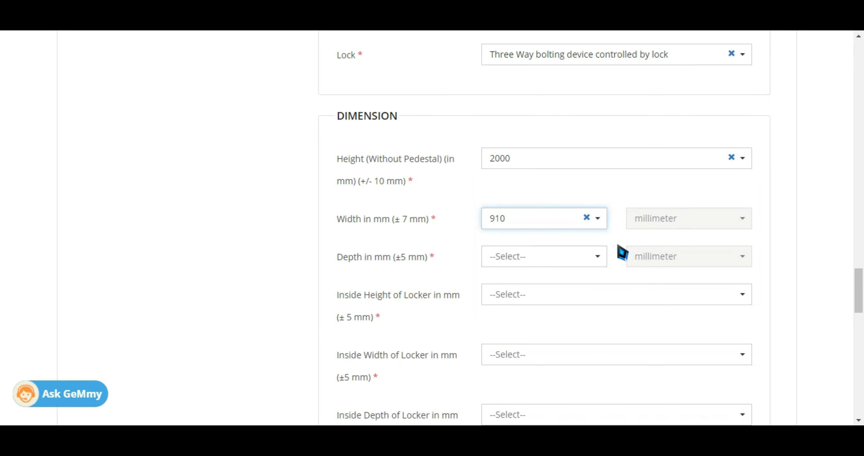
{"action": "left_click", "coordinate": [577, 257]}
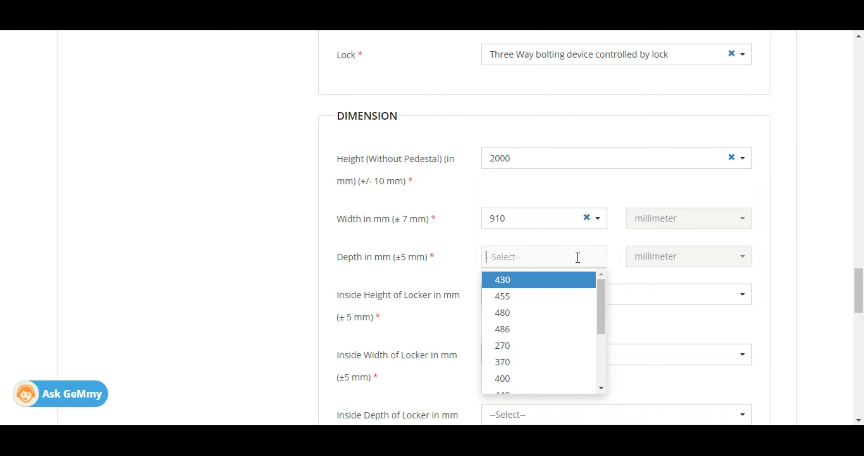
{"action": "left_click", "coordinate": [543, 330]}
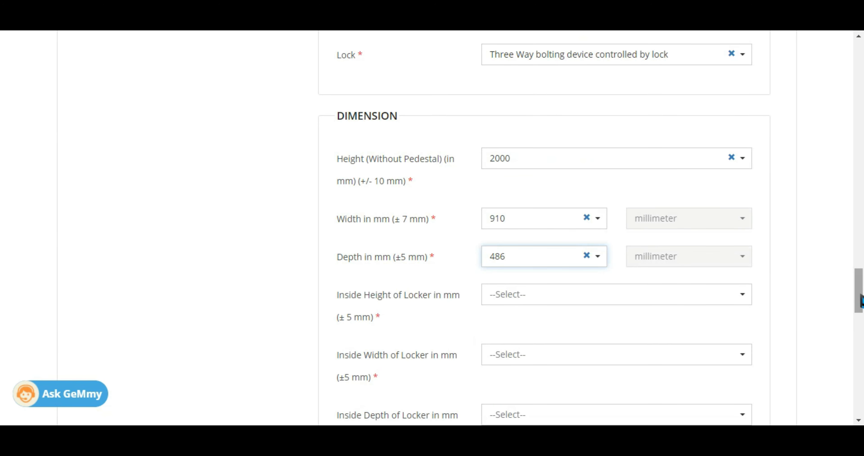
Set the inside height, inside width and inside depth of the locker to N.A.
{"action": "left_click_drag", "start_coordinate": [861, 295], "coordinate": [861, 313]}
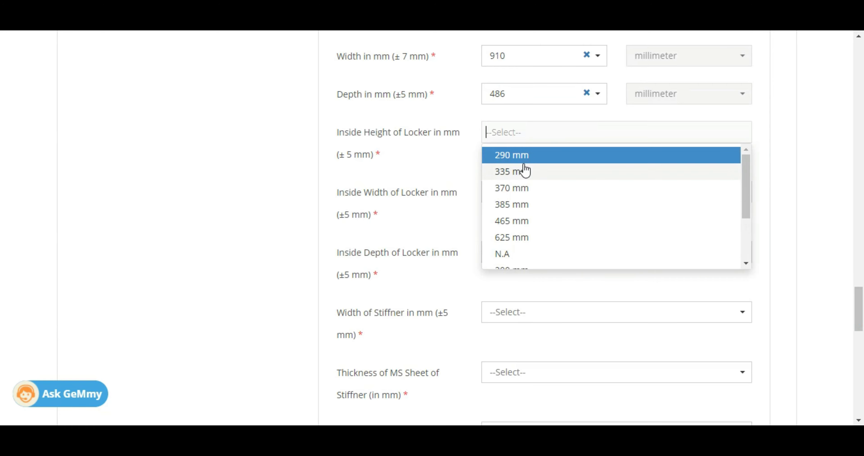
{"action": "left_click", "coordinate": [551, 260]}
{"action": "left_click", "coordinate": [557, 202]}
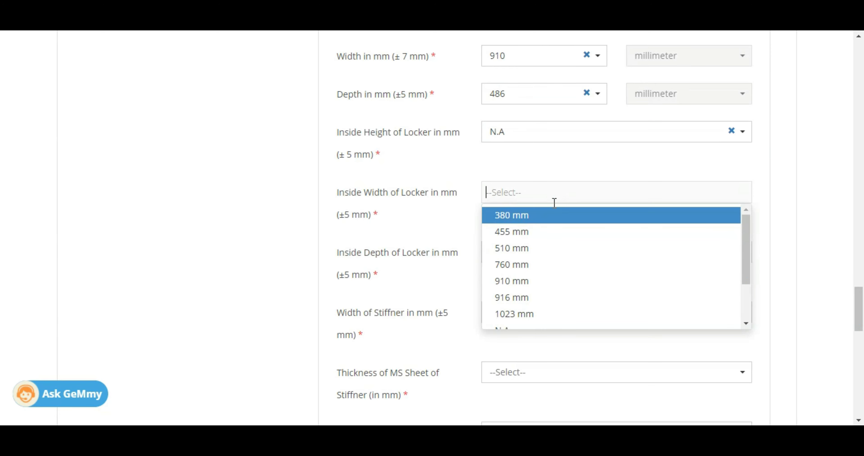
{"action": "left_click_drag", "start_coordinate": [750, 265], "coordinate": [752, 282]}
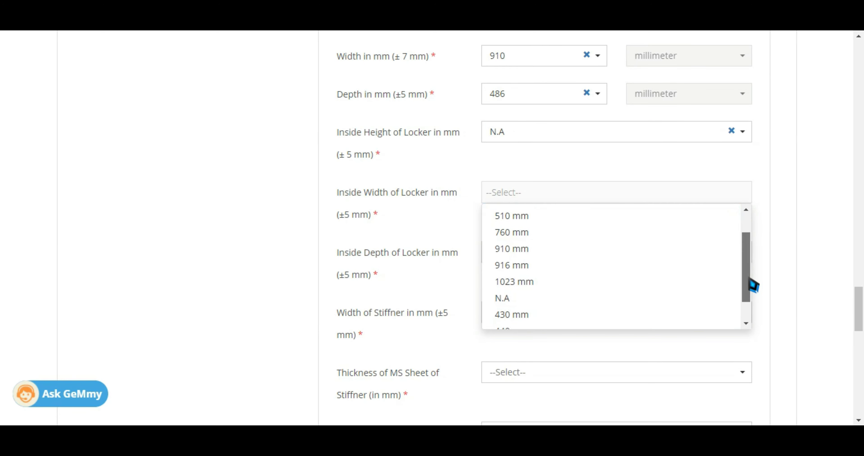
{"action": "left_click", "coordinate": [575, 297]}
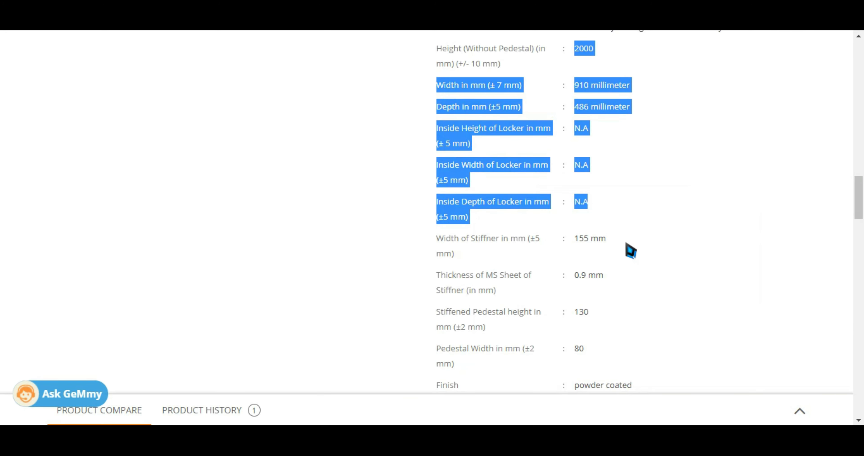
{"action": "left_click", "coordinate": [668, 270]}
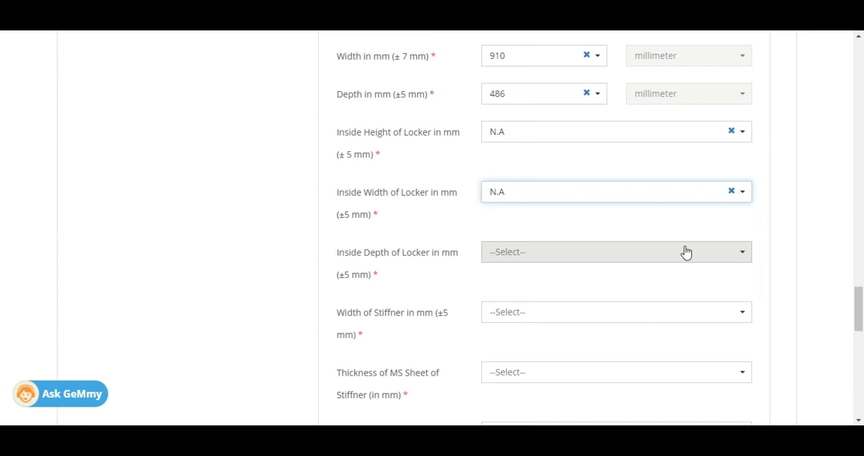
{"action": "left_click", "coordinate": [678, 248]}
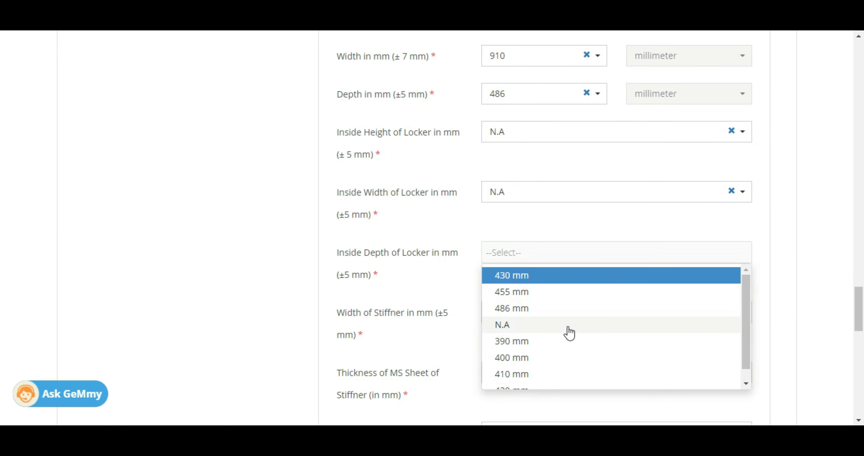
{"action": "left_click", "coordinate": [569, 330]}
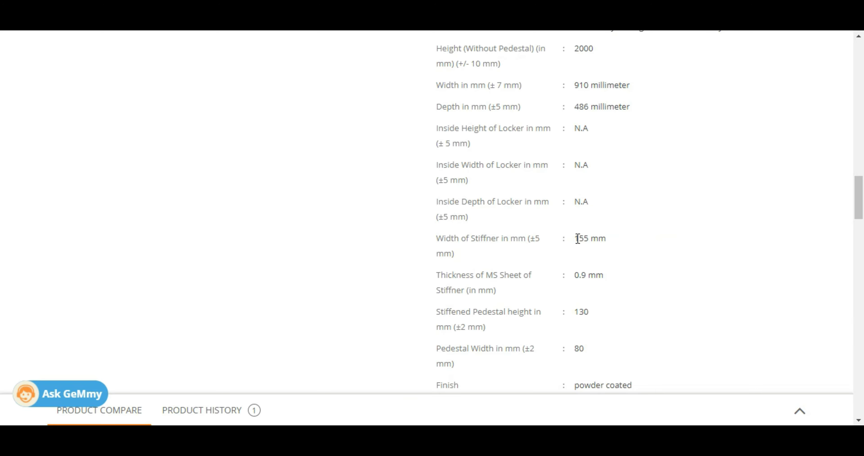
Check the stiffener and pedestal dimensions on the listing and set Width of Stiffner to 155 mm.
{"action": "left_click_drag", "start_coordinate": [577, 239], "coordinate": [611, 345]}
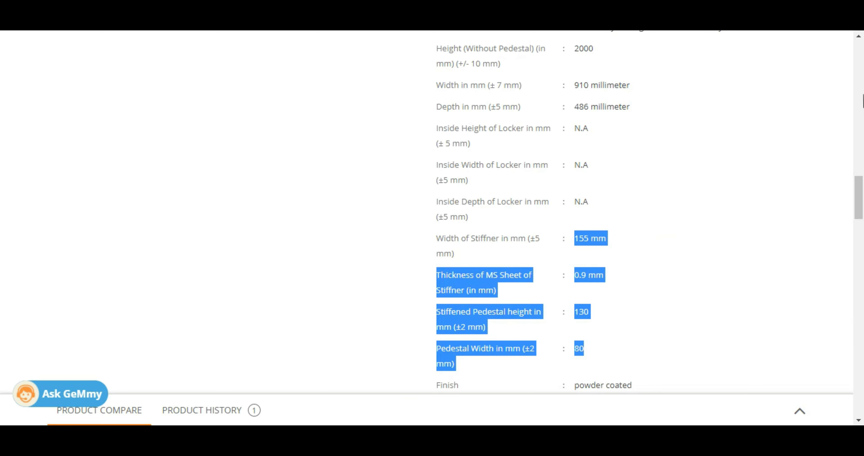
{"action": "key", "text": "ctrl+Tab"}
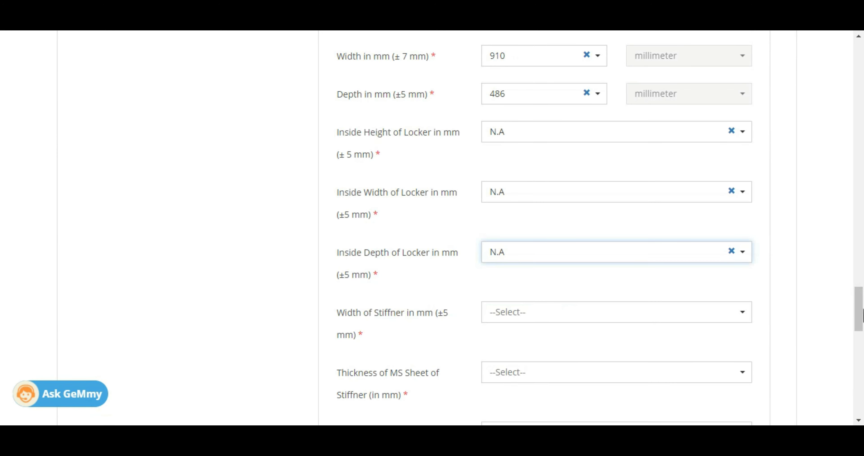
{"action": "left_click_drag", "start_coordinate": [859, 310], "coordinate": [859, 327]}
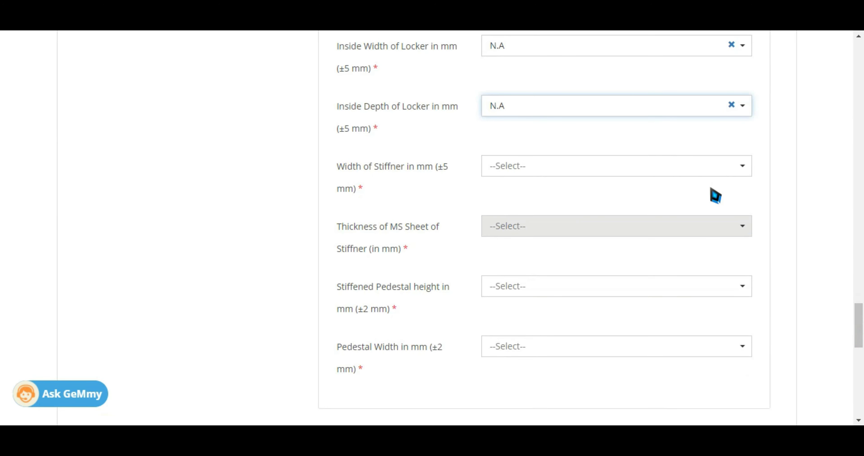
{"action": "left_click", "coordinate": [690, 170]}
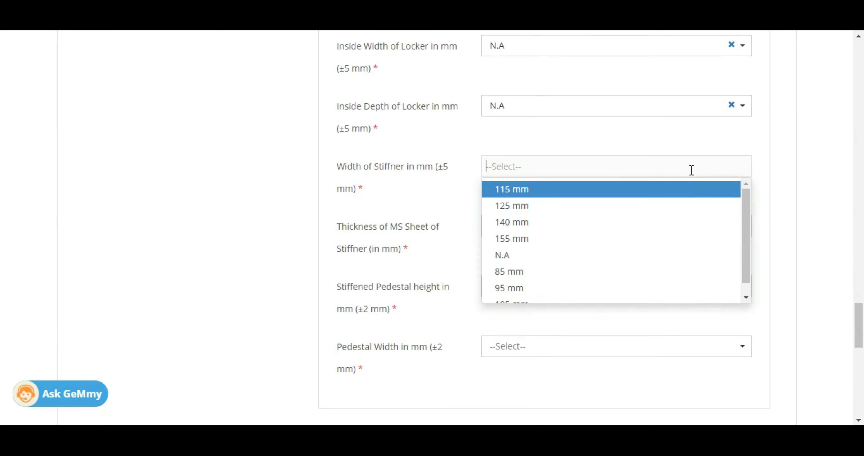
{"action": "left_click", "coordinate": [578, 247]}
{"action": "key", "text": "ctrl+shift+Tab"}
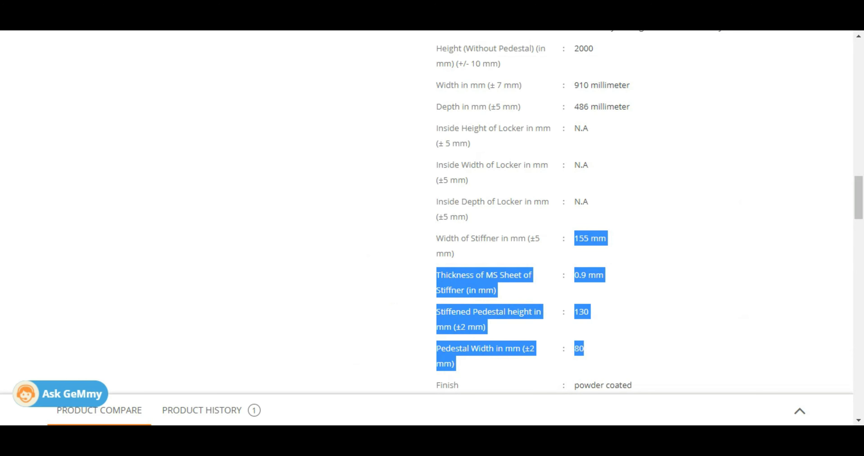
Set the thickness of the stiffner's MS sheet to 0.9 mm and the stiffened pedestal height to 130.
{"action": "key", "text": "ctrl+Tab"}
{"action": "left_click", "coordinate": [613, 226]}
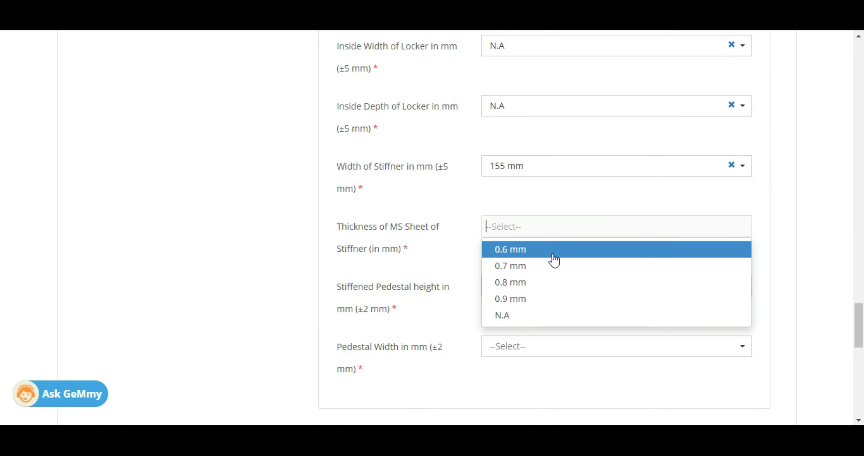
{"action": "left_click", "coordinate": [524, 298]}
{"action": "left_click", "coordinate": [609, 293]}
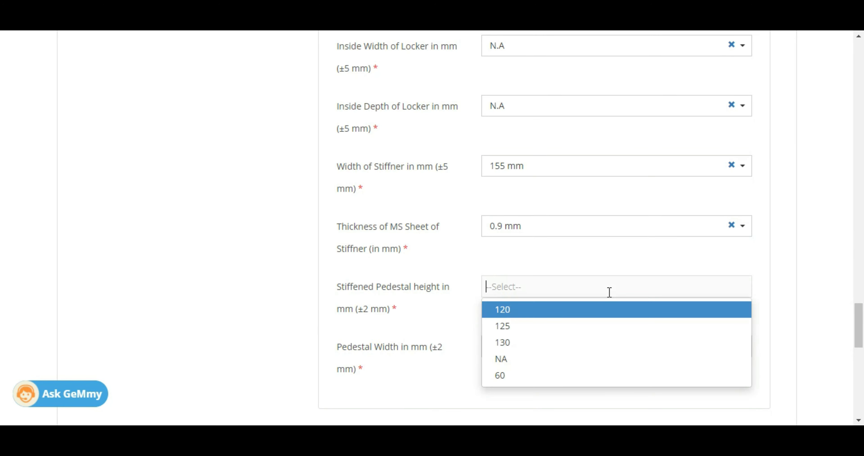
{"action": "left_click", "coordinate": [520, 343]}
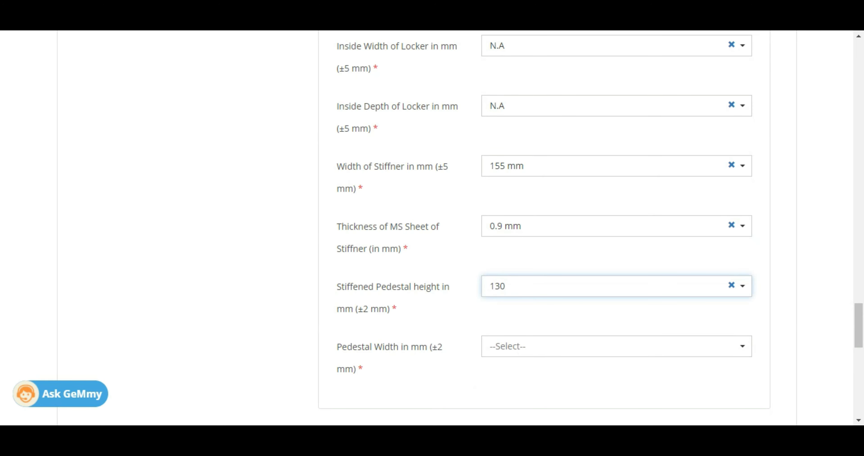
Set Pedestal Width to 80 in the Dimension section.
{"action": "key", "text": "ctrl+Tab"}
{"action": "key", "text": "ctrl+Tab"}
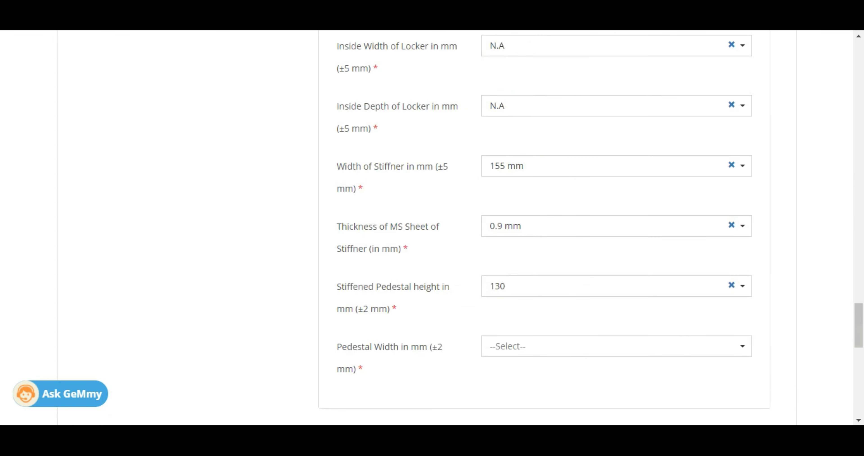
{"action": "left_click_drag", "start_coordinate": [859, 330], "coordinate": [862, 345]}
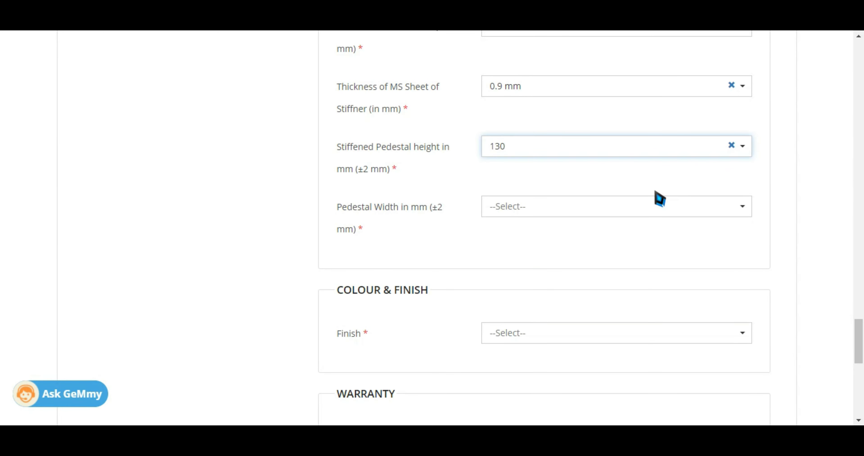
{"action": "left_click", "coordinate": [657, 216]}
{"action": "left_click", "coordinate": [547, 266]}
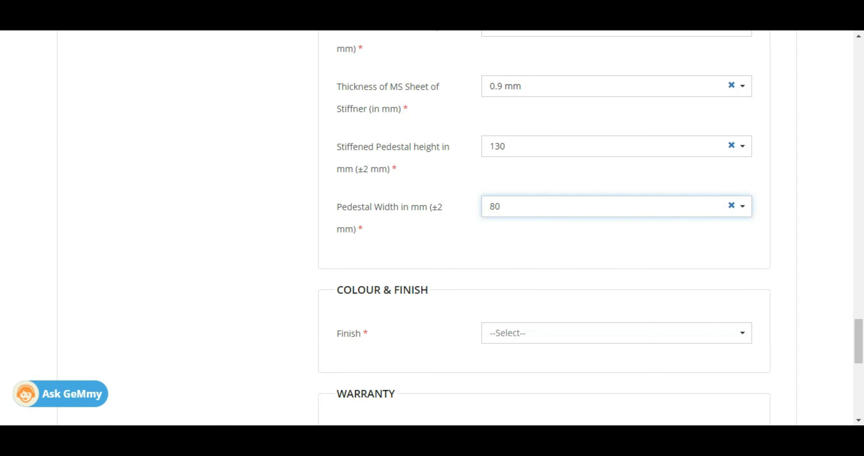
Look up the finish and warranty on the listing, and set Finish to powder coated and the warranty period to 1 year.
{"action": "key", "text": "ctrl+Tab"}
{"action": "left_click_drag", "start_coordinate": [859, 198], "coordinate": [852, 219]}
{"action": "left_click_drag", "start_coordinate": [575, 238], "coordinate": [615, 259]}
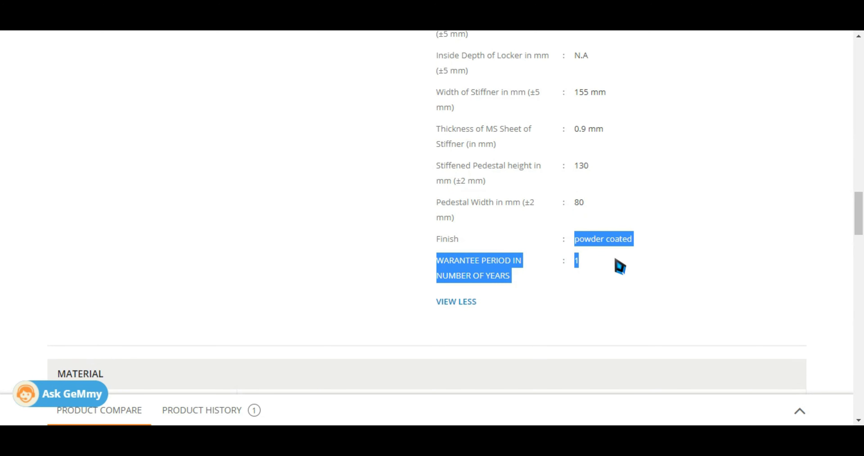
{"action": "key", "text": "ctrl+shift+Tab"}
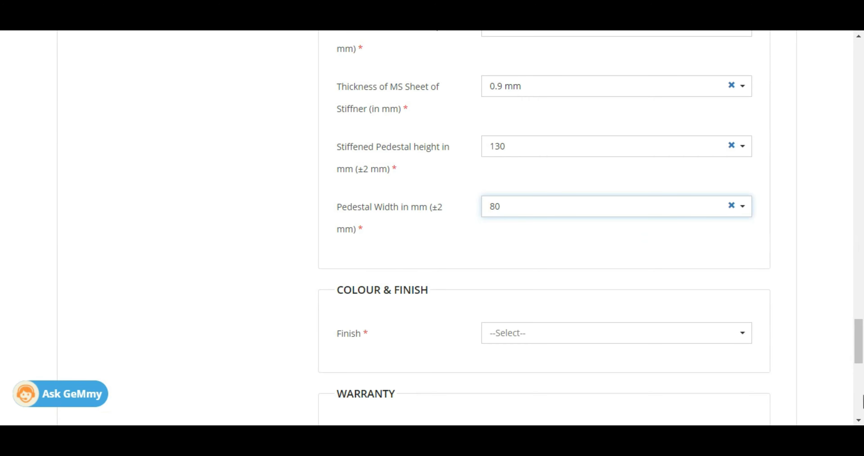
{"action": "left_click_drag", "start_coordinate": [859, 342], "coordinate": [859, 359]}
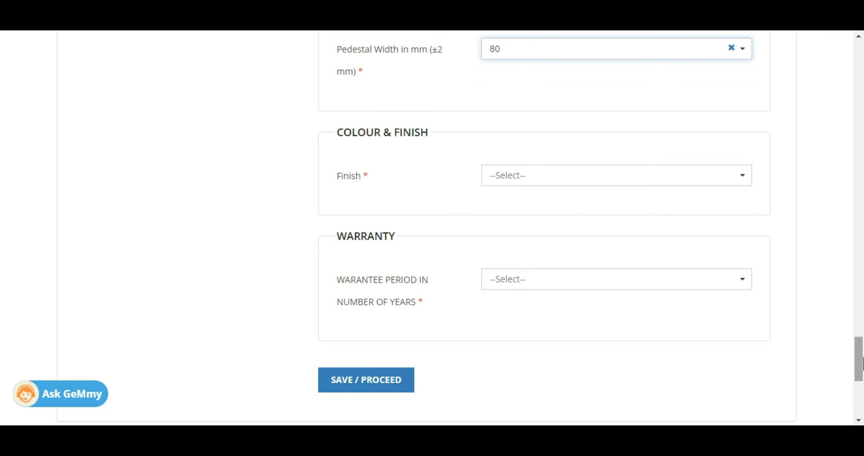
{"action": "left_click", "coordinate": [613, 177]}
{"action": "left_click", "coordinate": [568, 216]}
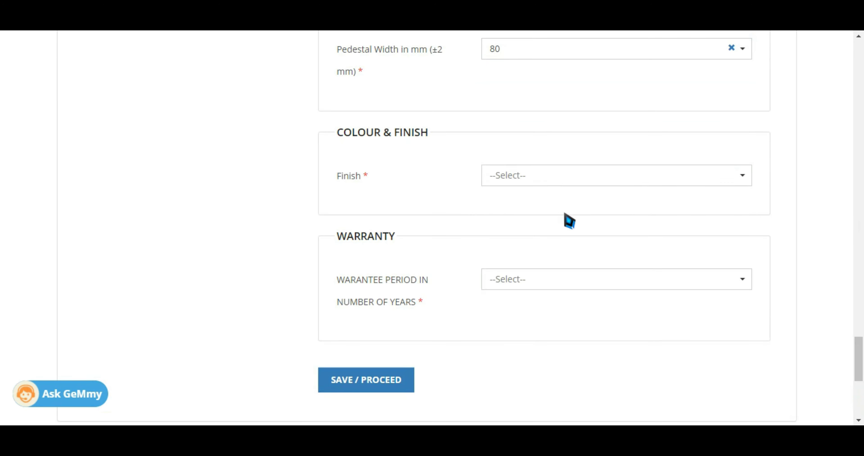
{"action": "left_click", "coordinate": [569, 289]}
{"action": "left_click", "coordinate": [529, 305]}
Save the golden parameters, look through the matching marketplace products and proceed with a new item.
{"action": "left_click", "coordinate": [369, 382]}
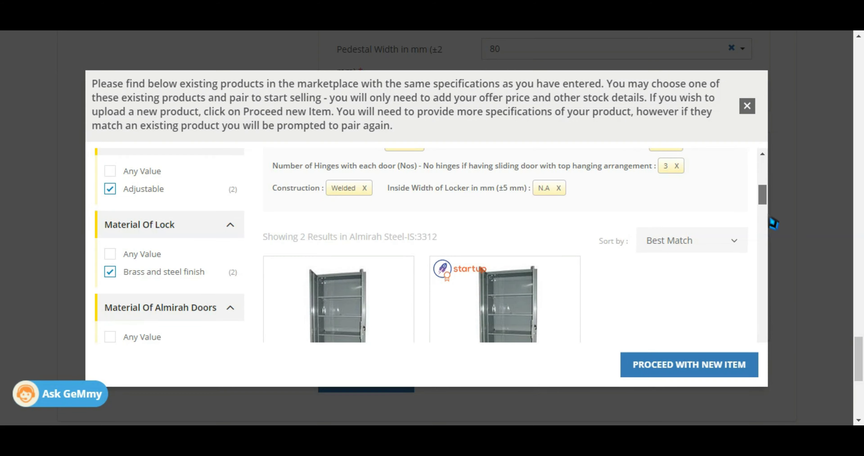
{"action": "left_click_drag", "start_coordinate": [765, 203], "coordinate": [765, 224]}
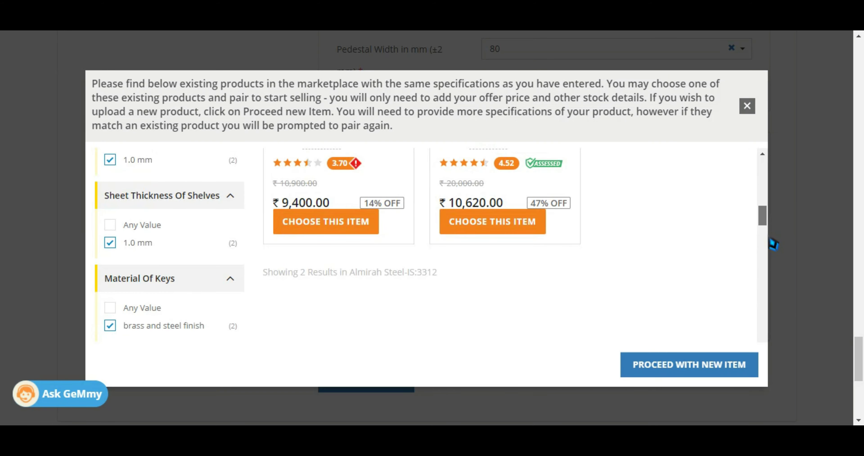
{"action": "left_click", "coordinate": [684, 366]}
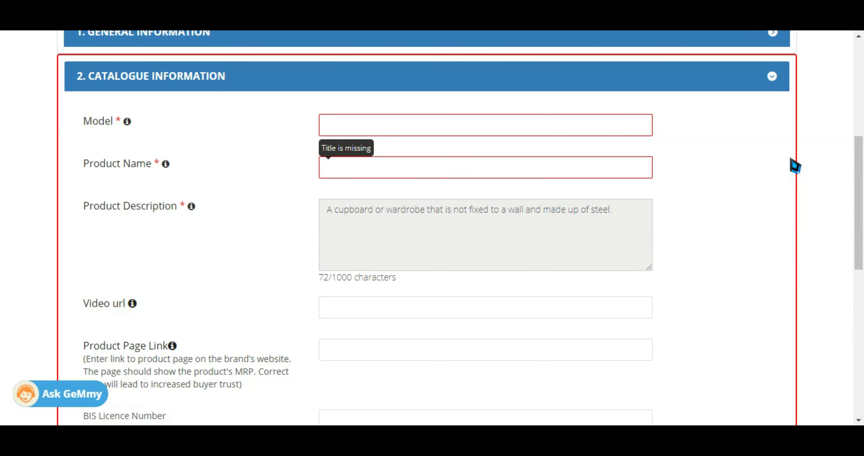
Copy the model text from the listing and enter "almirah- Steel H72014" as the Model in Catalogue Information.
{"action": "key", "text": "ctrl+Tab"}
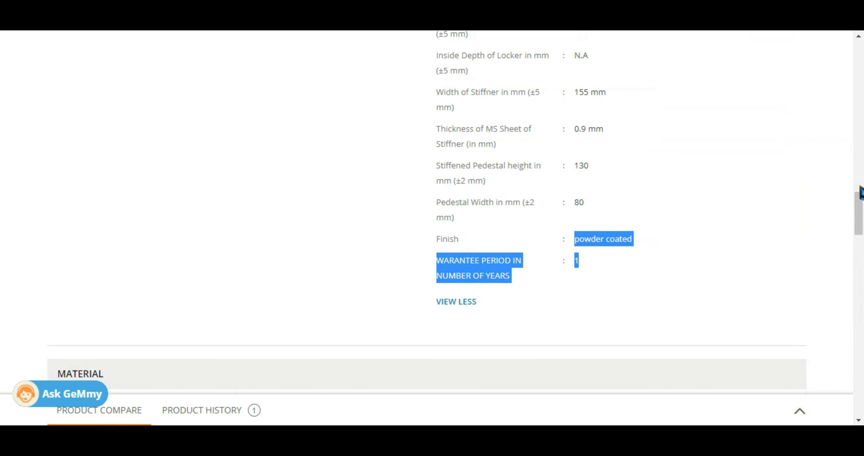
{"action": "left_click_drag", "start_coordinate": [862, 196], "coordinate": [855, 62]}
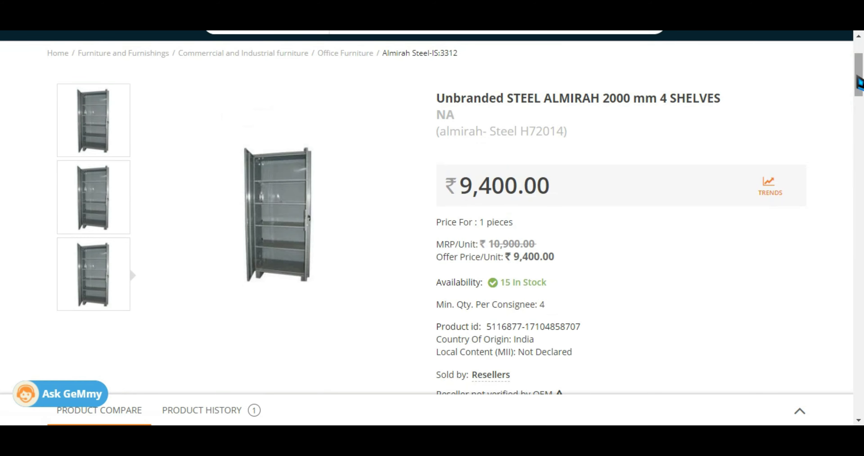
{"action": "left_click_drag", "start_coordinate": [860, 77], "coordinate": [859, 78]}
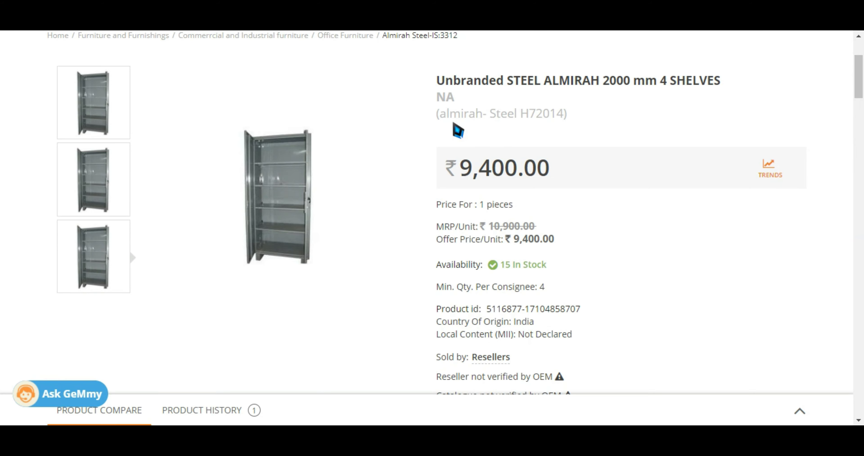
{"action": "left_click_drag", "start_coordinate": [443, 115], "coordinate": [557, 117]}
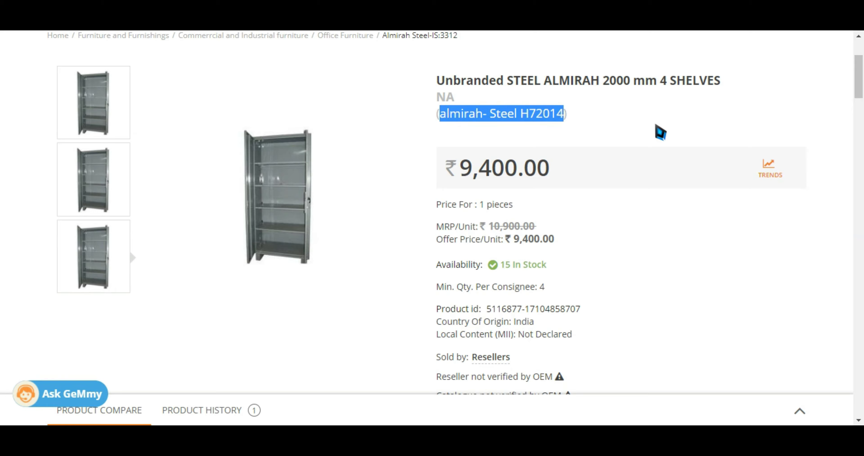
{"action": "key", "text": "ctrl+Tab"}
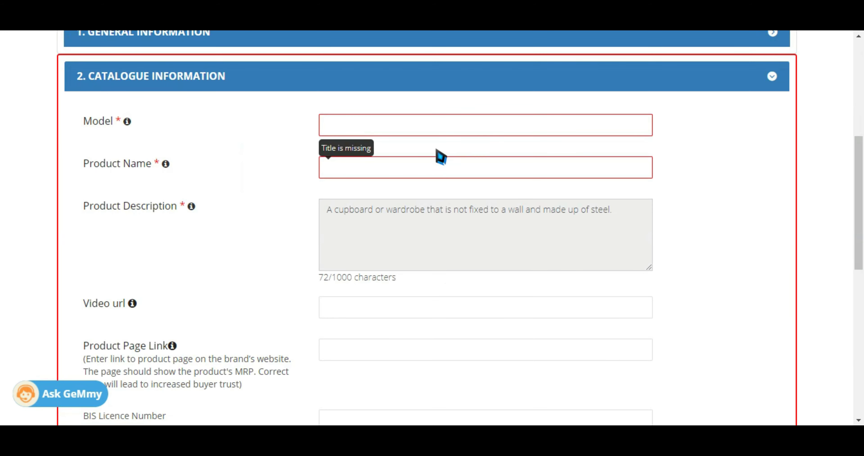
{"action": "left_click", "coordinate": [419, 124]}
{"action": "type", "text": "almirah- Steel H72014"}
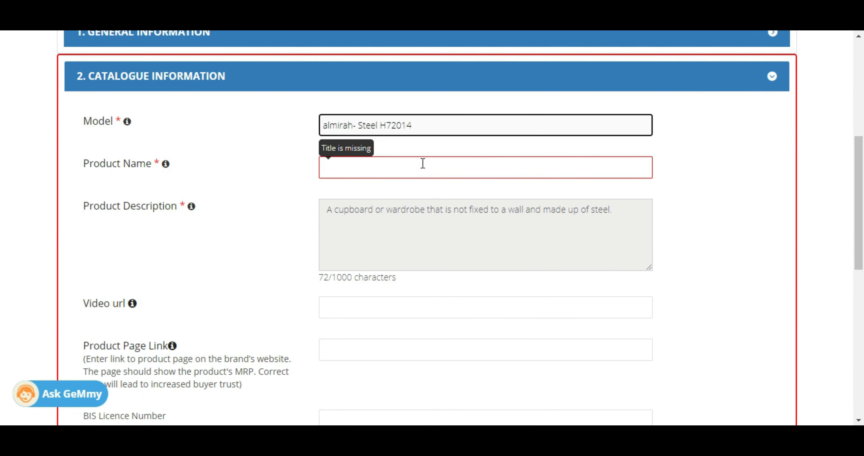
Copy the first part of the listing's title and enter "Unbranded STEEL ALMIRAH 2000 mm" as the Product Name.
{"action": "left_click", "coordinate": [412, 168]}
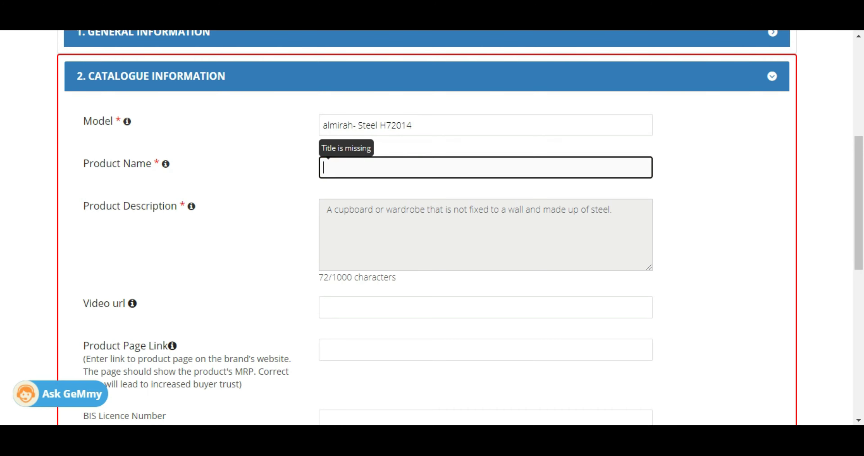
{"action": "key", "text": "ctrl+shift+Tab"}
{"action": "left_click_drag", "start_coordinate": [437, 80], "coordinate": [725, 86]}
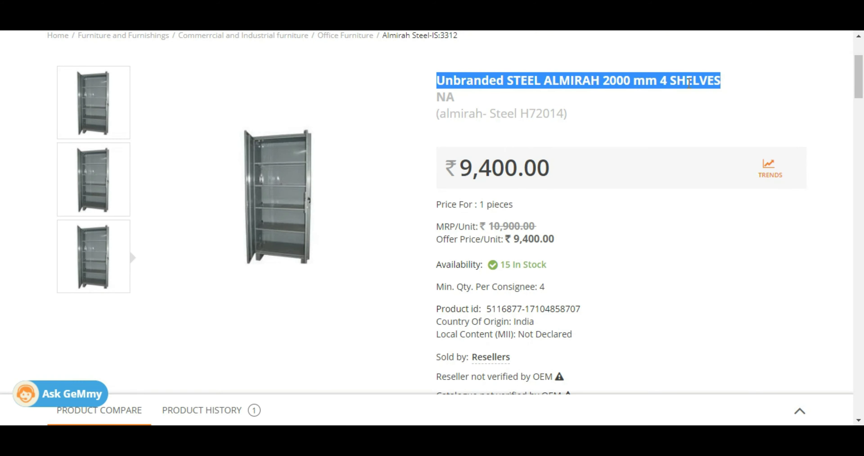
{"action": "left_click", "coordinate": [467, 75]}
{"action": "left_click_drag", "start_coordinate": [443, 83], "coordinate": [659, 81]}
{"action": "key", "text": "ctrl+c"}
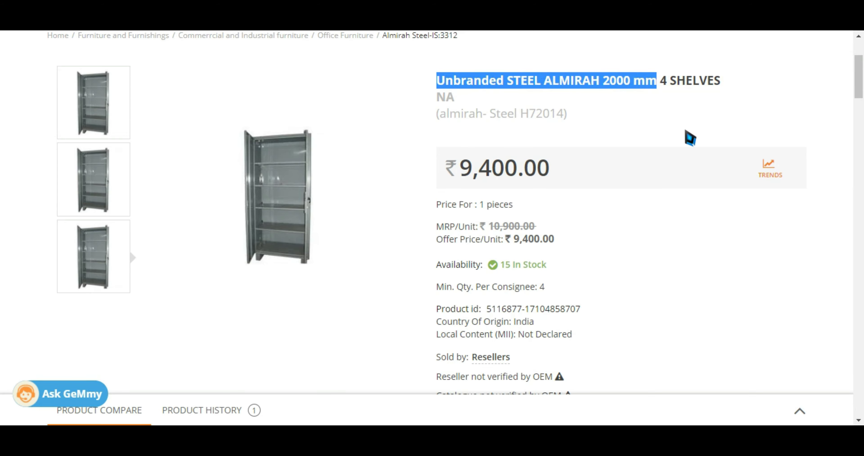
{"action": "key", "text": "ctrl+Tab"}
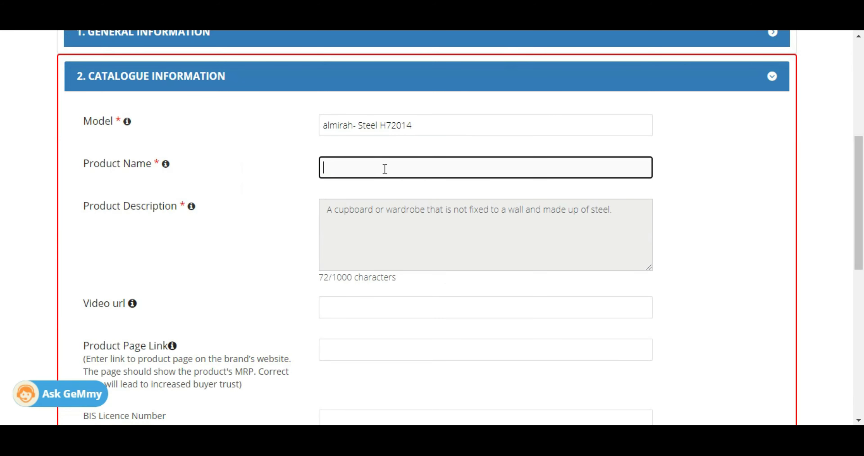
{"action": "key", "text": "ctrl+v"}
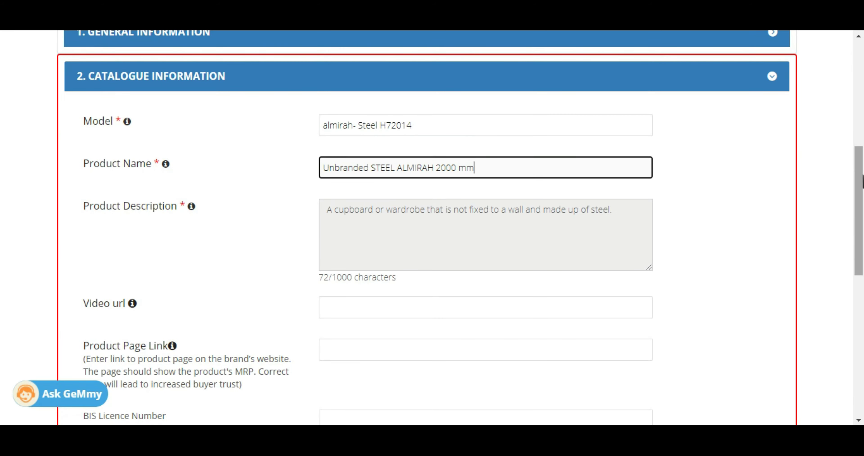
Save the catalogue information with the video URL, product page link and BIS licence number blank and the active bid option at No.
{"action": "scroll", "coordinate": [862, 191], "scroll_direction": "down", "scroll_amount": 1}
{"action": "left_click_drag", "start_coordinate": [863, 191], "coordinate": [862, 242]}
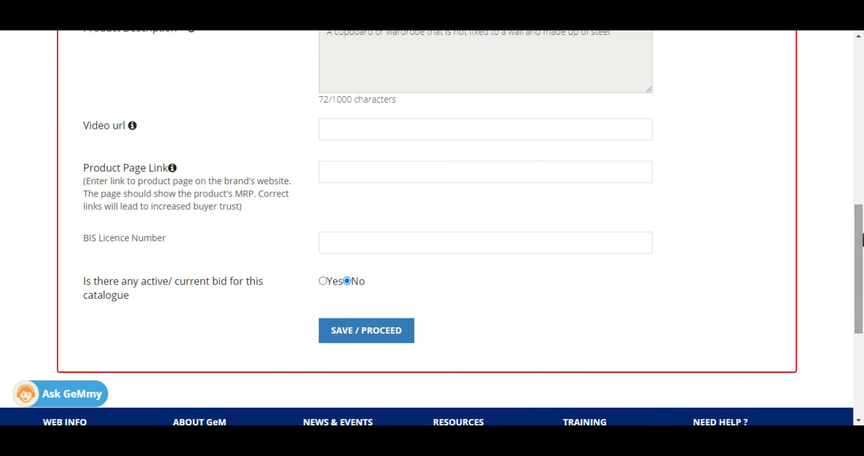
{"action": "left_click", "coordinate": [438, 130]}
{"action": "left_click", "coordinate": [403, 182]}
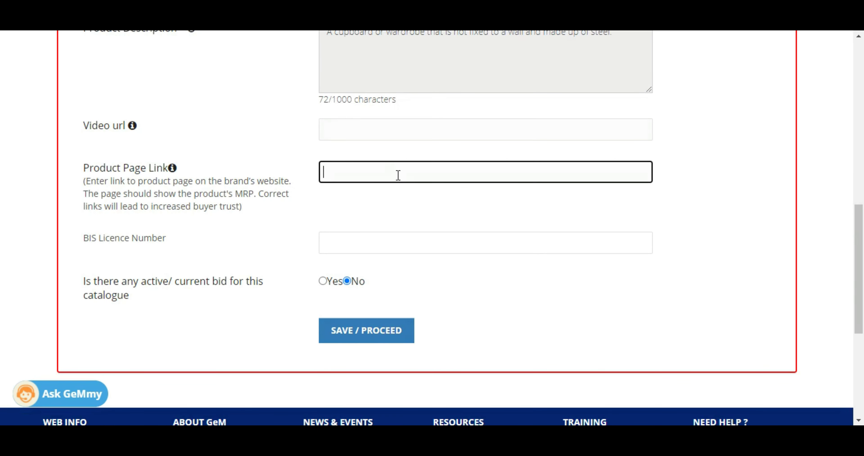
{"action": "left_click", "coordinate": [389, 251]}
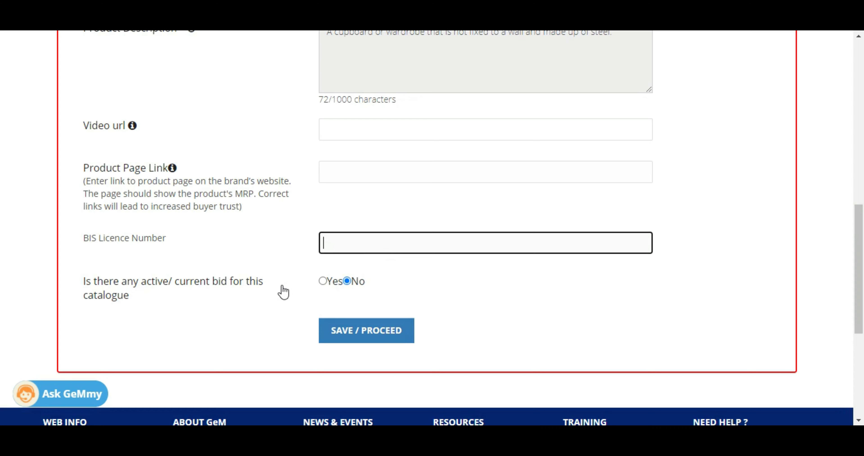
{"action": "left_click", "coordinate": [377, 330]}
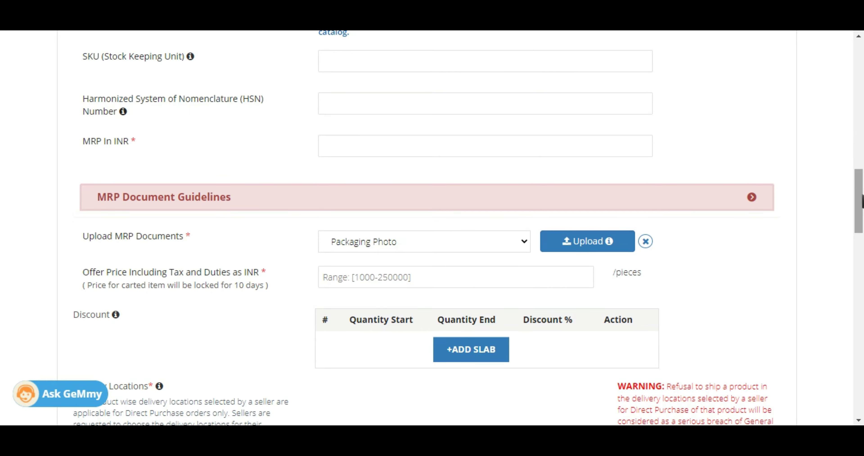
Keep Selling Product As on Resellers and enter NA for both Authorization No. and Authorization Agency.
{"action": "left_click_drag", "start_coordinate": [861, 200], "coordinate": [861, 135]}
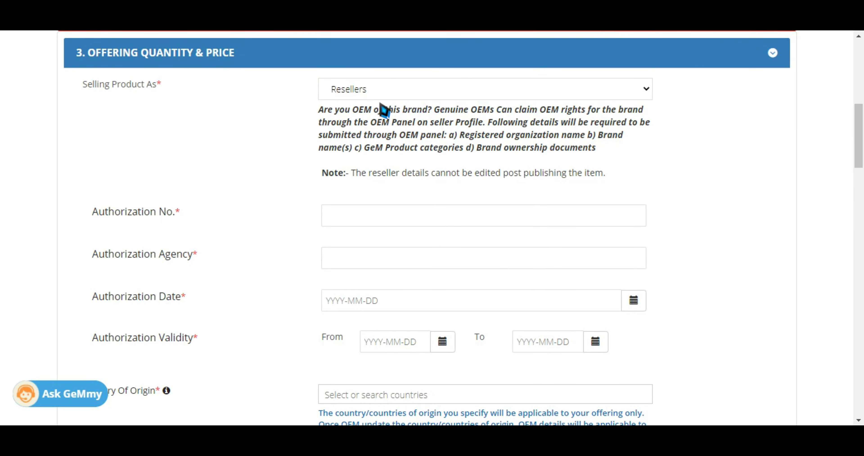
{"action": "left_click", "coordinate": [387, 98]}
{"action": "left_click", "coordinate": [386, 98]}
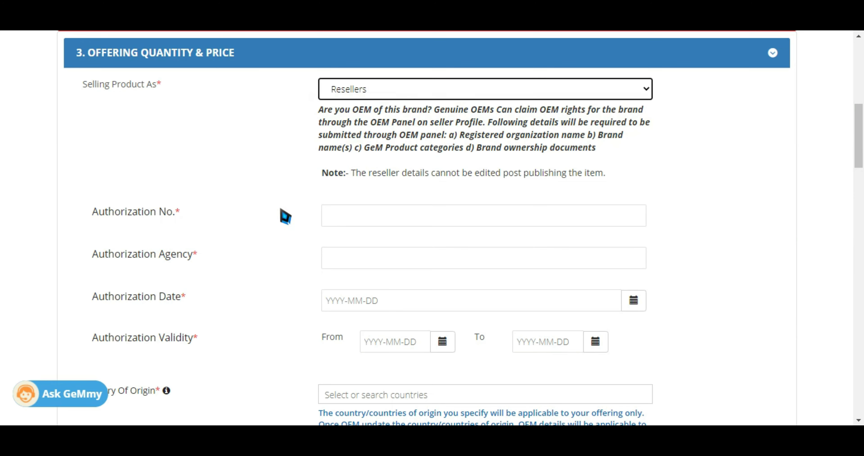
{"action": "left_click", "coordinate": [358, 214]}
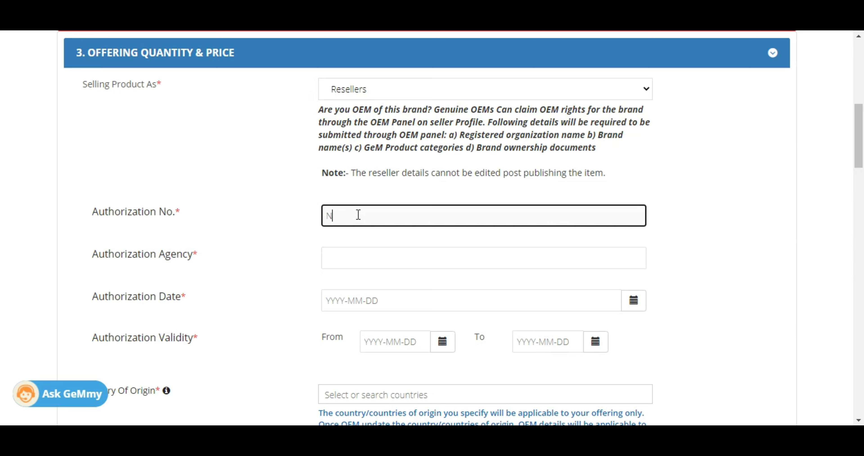
{"action": "left_click", "coordinate": [402, 262]}
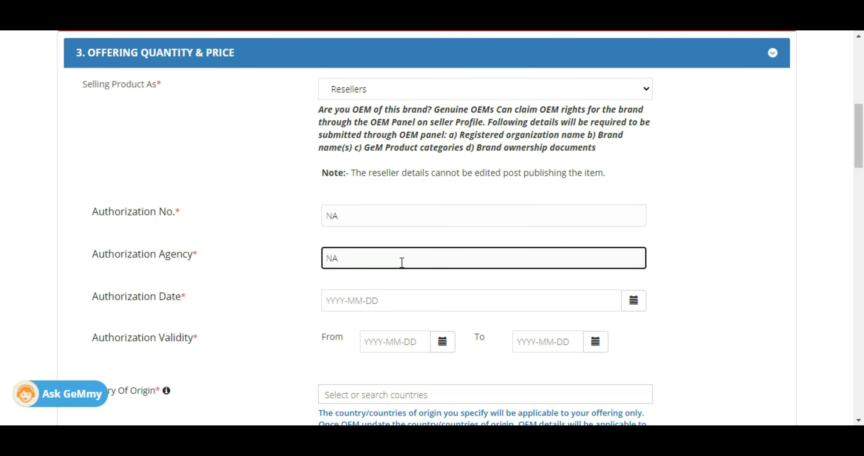
Set the Authorization Date to 2021-03-01.
{"action": "left_click_drag", "start_coordinate": [859, 157], "coordinate": [861, 177]}
{"action": "left_click", "coordinate": [637, 180]}
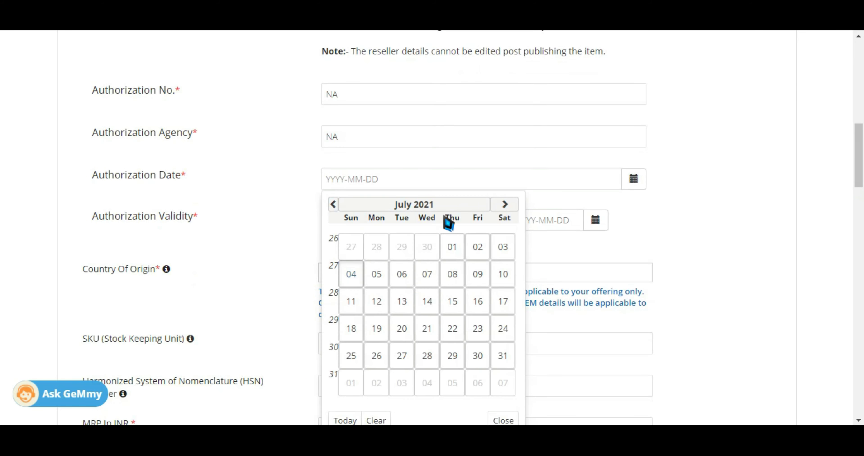
{"action": "left_click", "coordinate": [333, 204]}
{"action": "left_click", "coordinate": [333, 203]}
{"action": "left_click", "coordinate": [333, 203]}
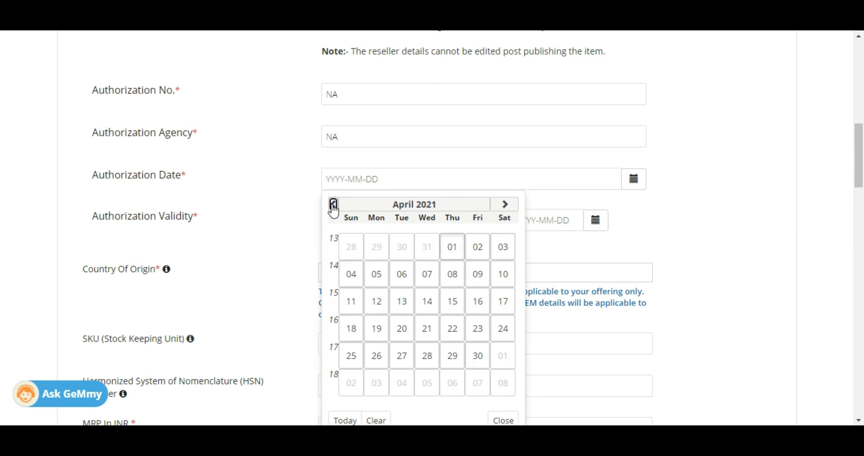
{"action": "left_click", "coordinate": [333, 204]}
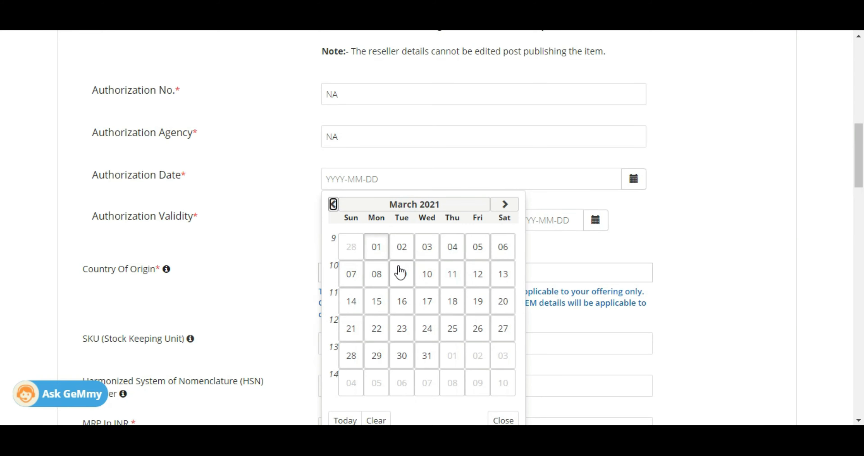
{"action": "left_click", "coordinate": [376, 250]}
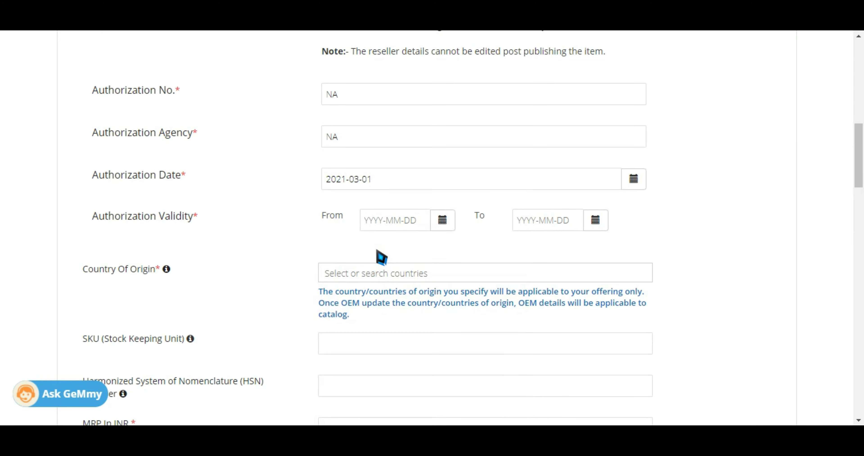
Set the start of the Authorization Validity period to 2021-03-01.
{"action": "left_click", "coordinate": [437, 233]}
{"action": "left_click", "coordinate": [372, 231]}
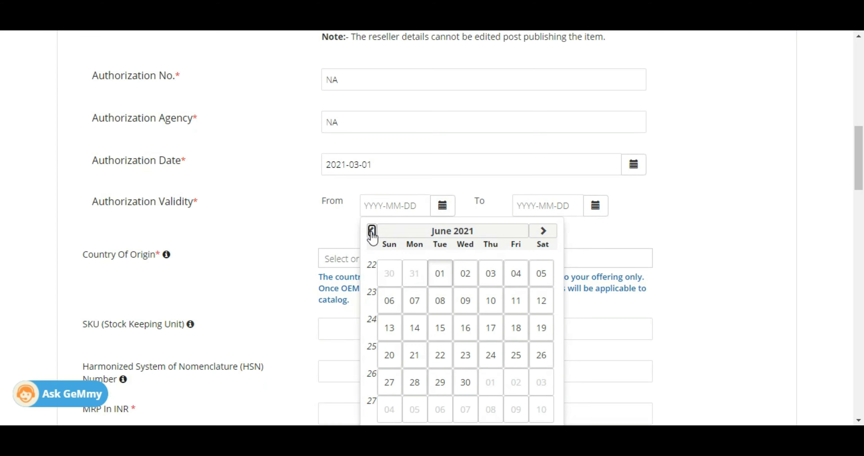
{"action": "left_click", "coordinate": [371, 231]}
{"action": "left_click", "coordinate": [371, 230]}
{"action": "left_click", "coordinate": [371, 230]}
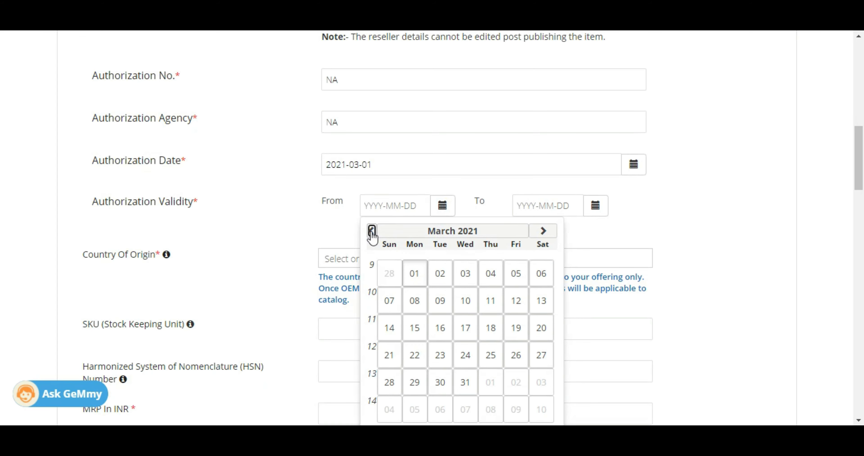
{"action": "left_click", "coordinate": [415, 271]}
Set the end of the Authorization Validity period to 2022-03-31.
{"action": "left_click", "coordinate": [595, 208]}
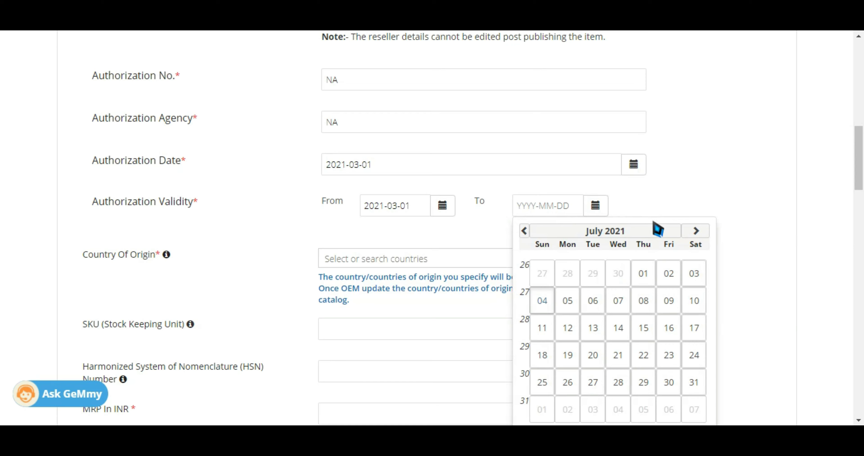
{"action": "left_click", "coordinate": [657, 232]}
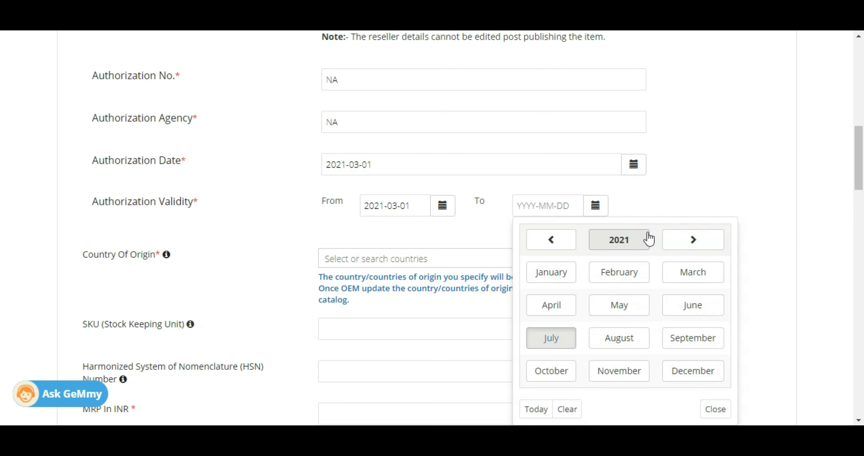
{"action": "left_click", "coordinate": [679, 244]}
{"action": "left_click", "coordinate": [684, 285]}
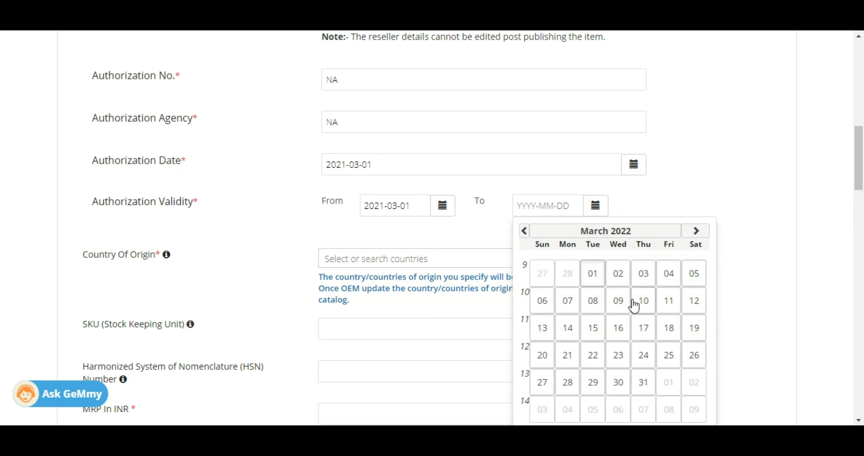
{"action": "left_click", "coordinate": [644, 393]}
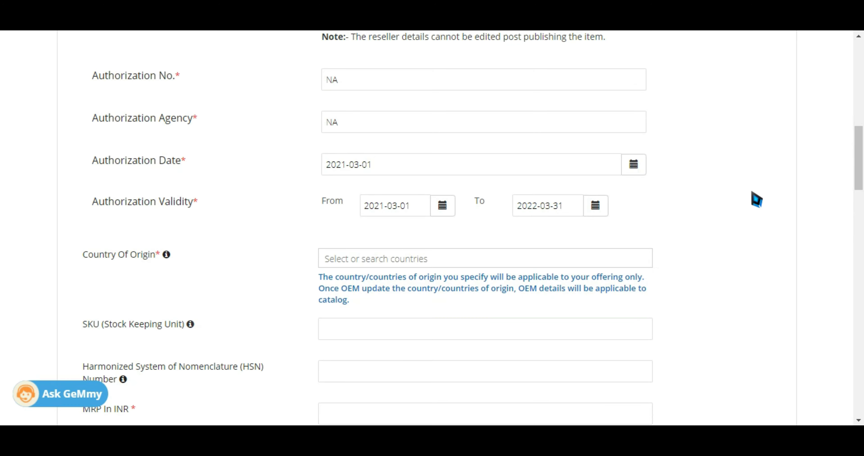
Search the country list for India and select it as the Country Of Origin.
{"action": "scroll", "coordinate": [442, 174], "scroll_direction": "down", "scroll_amount": 3}
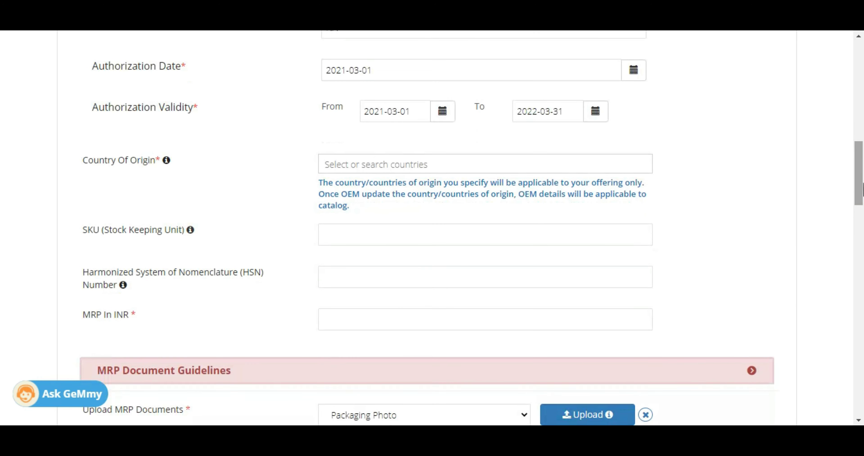
{"action": "left_click", "coordinate": [425, 160]}
{"action": "type", "text": "u"}
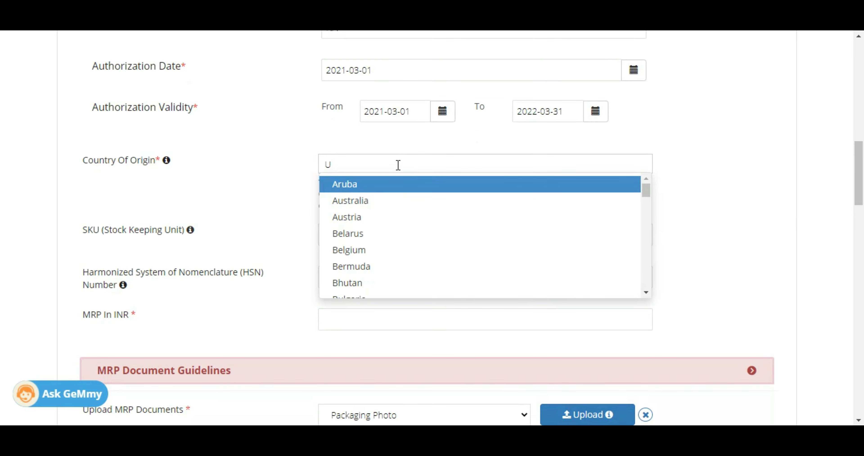
{"action": "key", "text": "BackSpace"}
{"action": "type", "text": "India"}
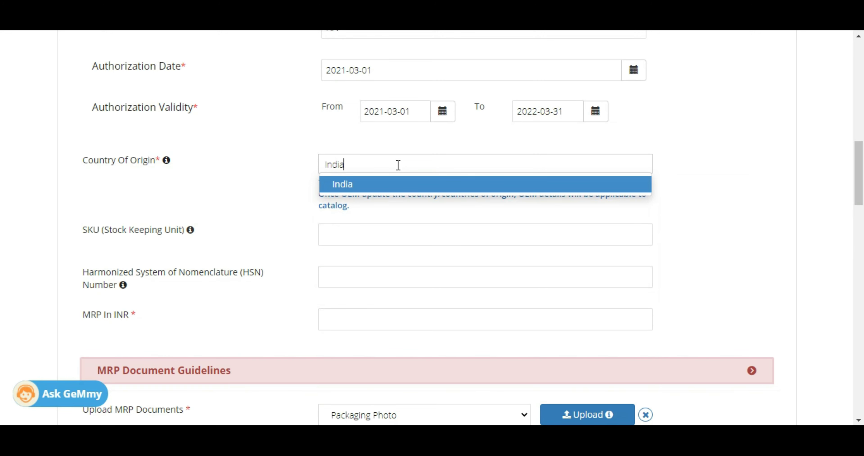
{"action": "left_click", "coordinate": [386, 191]}
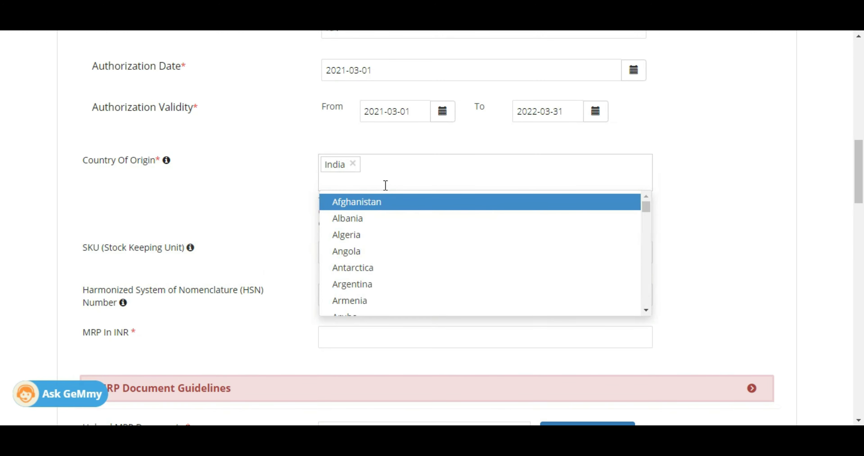
{"action": "left_click", "coordinate": [727, 202]}
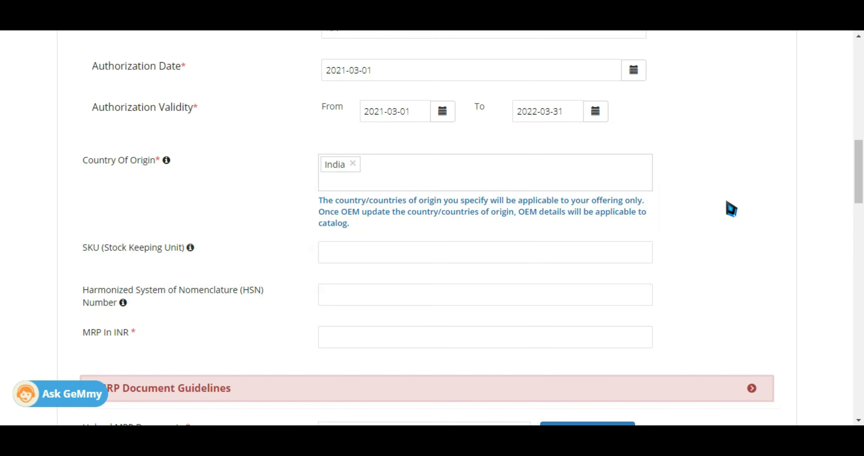
Leave the SKU and HSN number blank and enter 13500 as the MRP in INR.
{"action": "scroll", "coordinate": [427, 210], "scroll_direction": "down", "scroll_amount": 3}
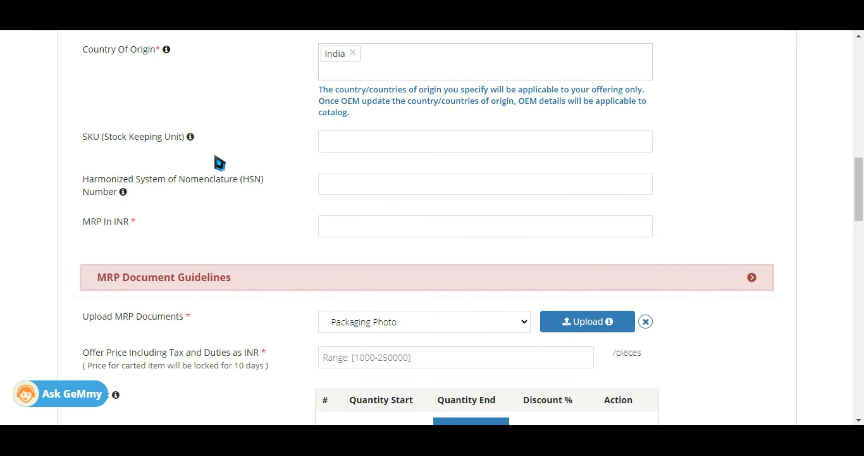
{"action": "mouse_move", "coordinate": [191, 137]}
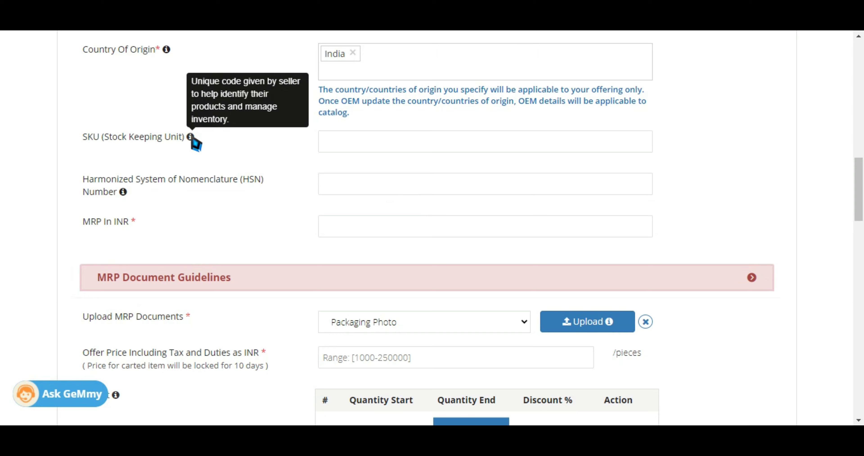
{"action": "mouse_move", "coordinate": [125, 194]}
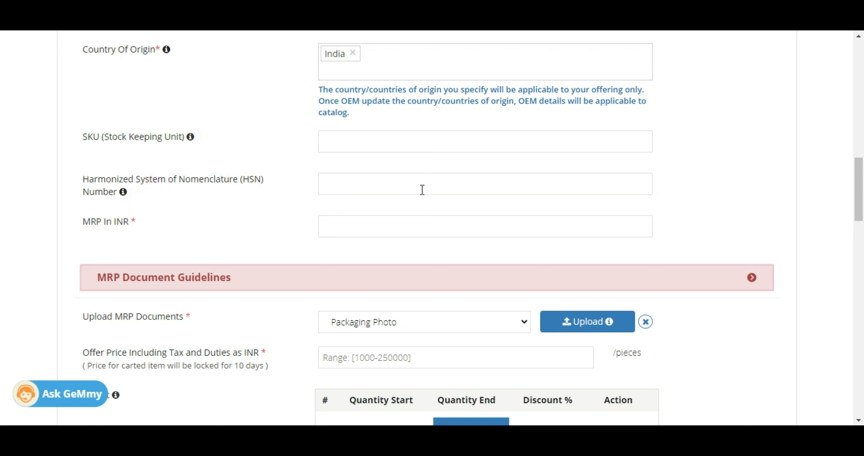
{"action": "left_click", "coordinate": [379, 231]}
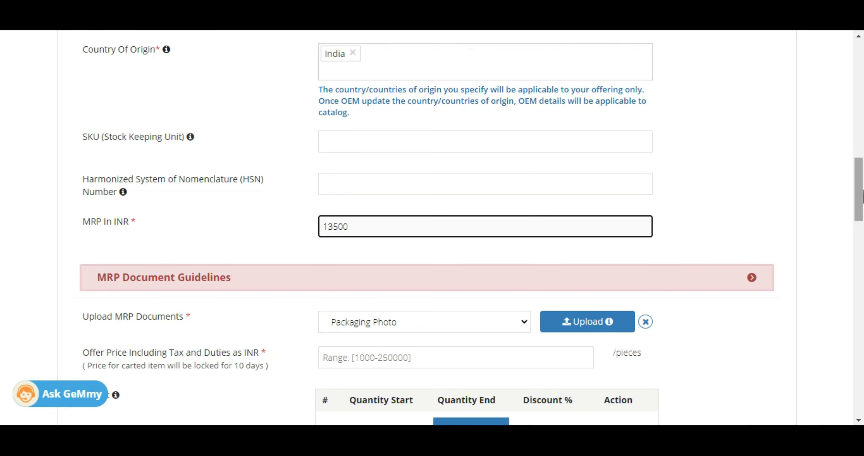
Choose MRP Declaration on OEM Letterhead as the type of MRP document.
{"action": "scroll", "coordinate": [788, 191], "scroll_direction": "down", "scroll_amount": 3}
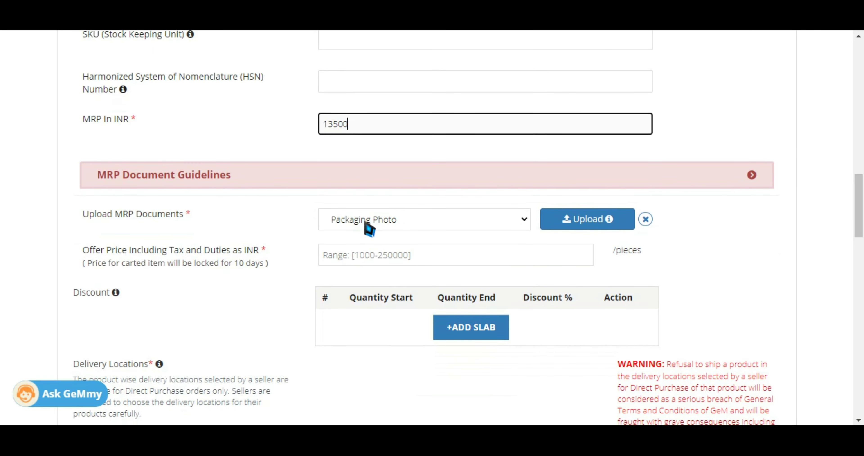
{"action": "left_click", "coordinate": [450, 226]}
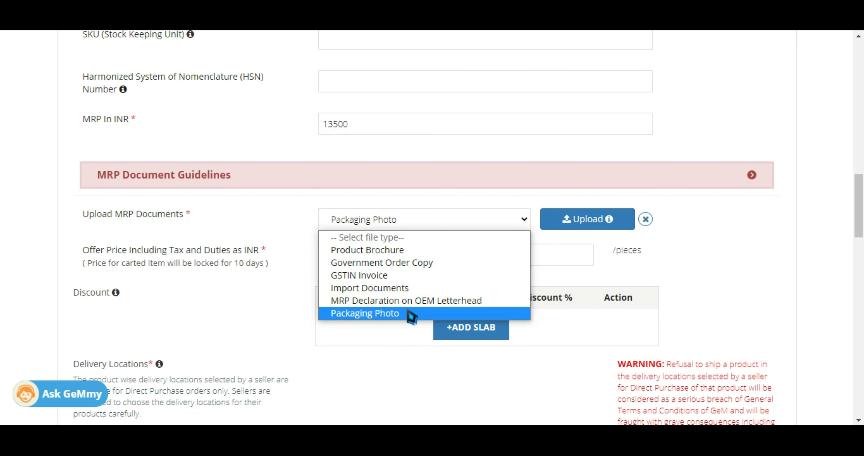
{"action": "left_click", "coordinate": [411, 303]}
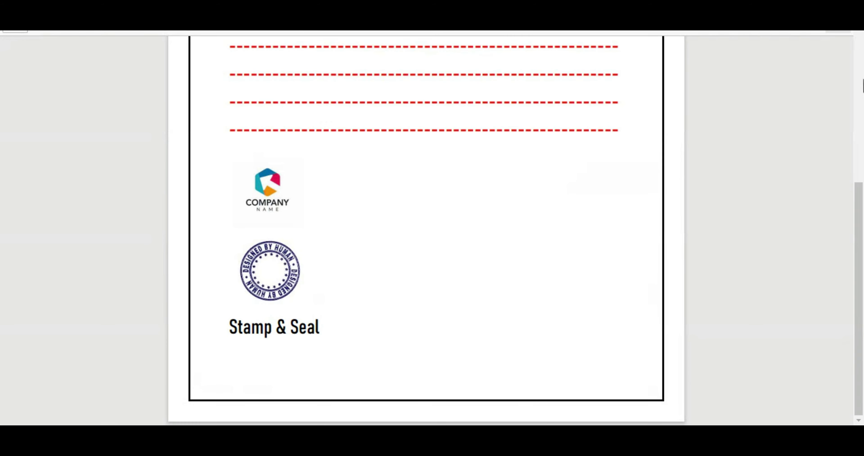
Review the sample letterhead declaration from its address line to the stamp and seal, and return to the GeM form in Chrome.
{"action": "scroll", "coordinate": [426, 232], "scroll_direction": "up", "scroll_amount": 10}
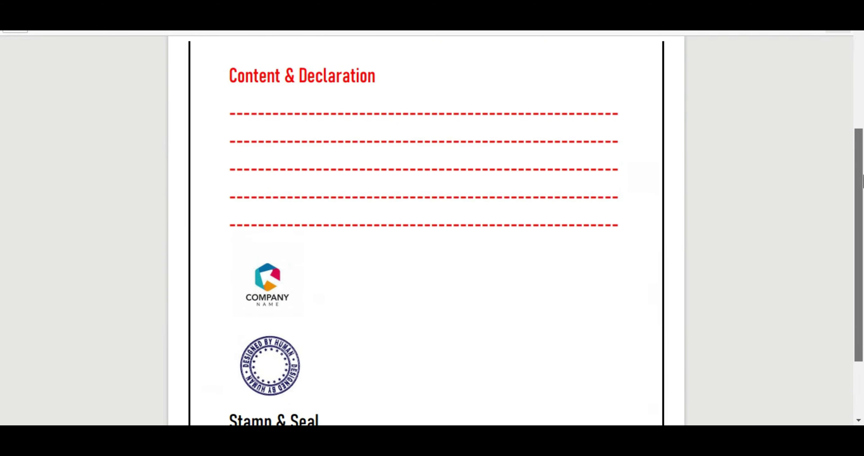
{"action": "scroll", "coordinate": [426, 232], "scroll_direction": "up", "scroll_amount": 3}
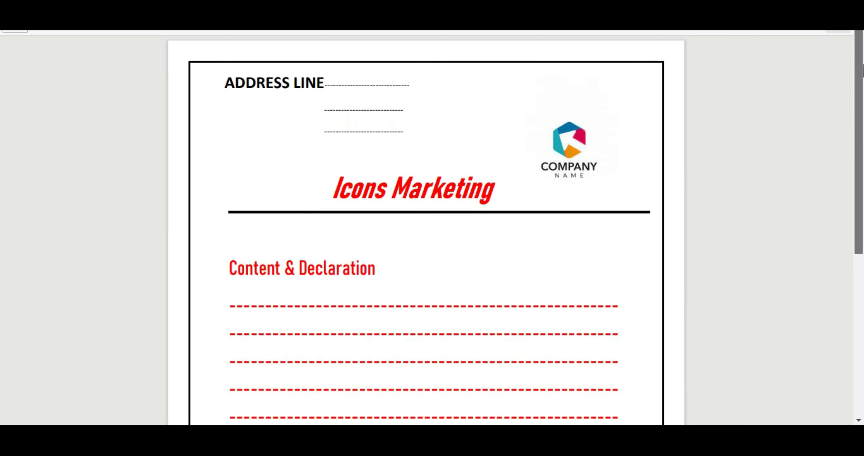
{"action": "left_click_drag", "start_coordinate": [862, 76], "coordinate": [863, 258]}
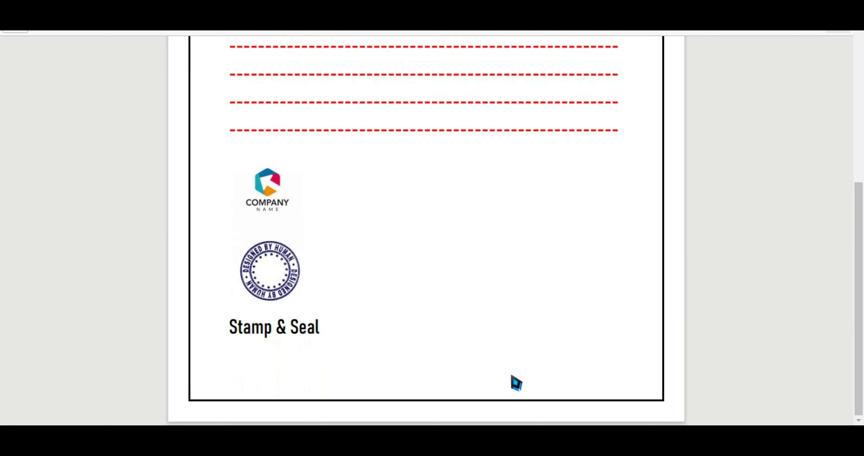
{"action": "mouse_move", "coordinate": [450, 432]}
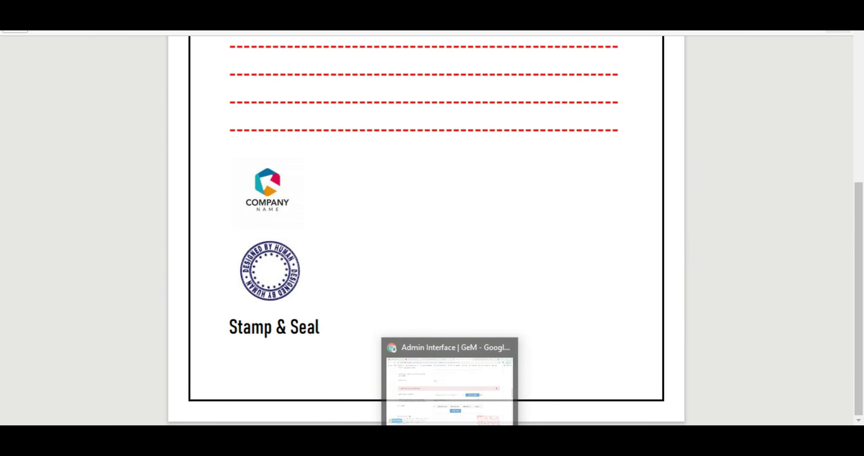
{"action": "left_click", "coordinate": [450, 432]}
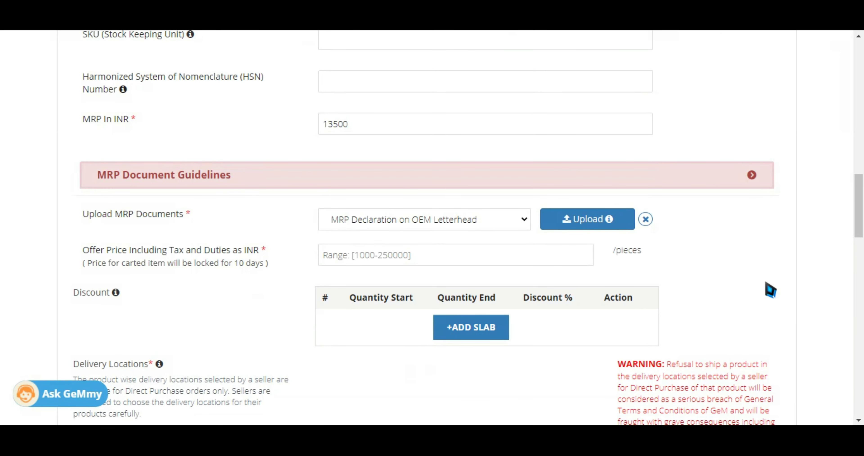
Upload the "company pad" PDF from the Desktop as the MRP document.
{"action": "left_click", "coordinate": [573, 224]}
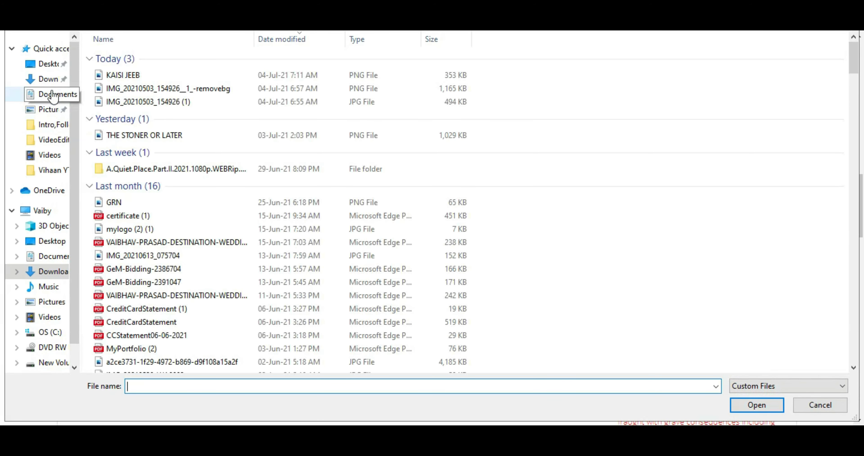
{"action": "left_click", "coordinate": [50, 248]}
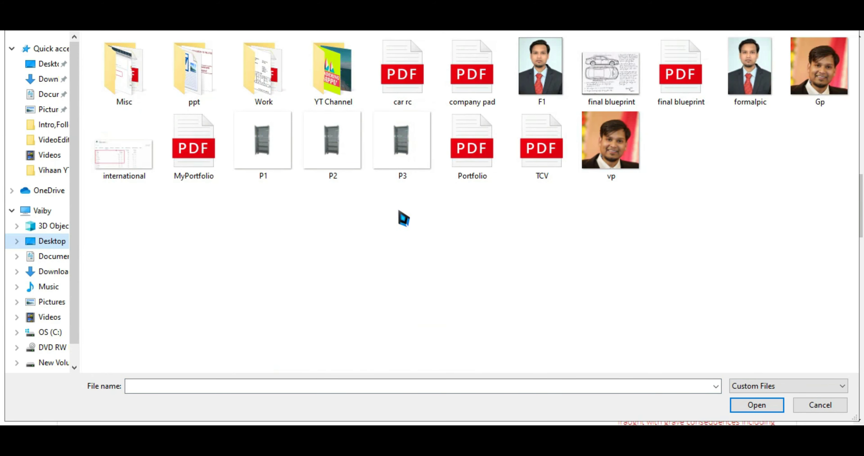
{"action": "left_click", "coordinate": [473, 89]}
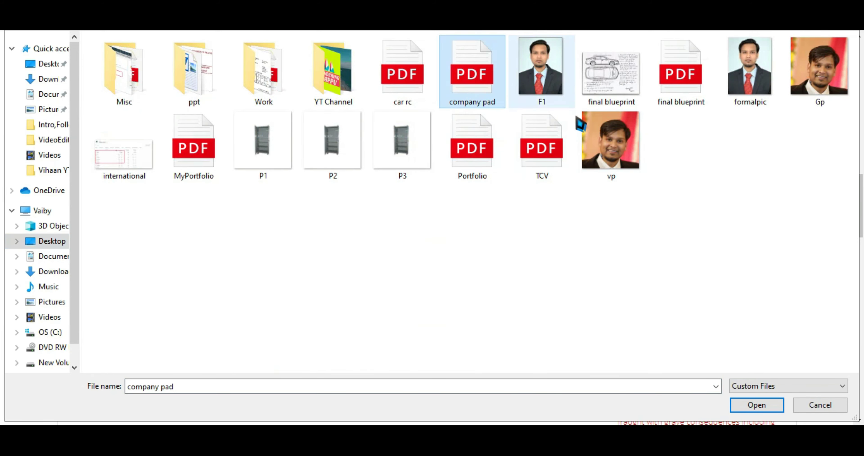
{"action": "left_click", "coordinate": [762, 406]}
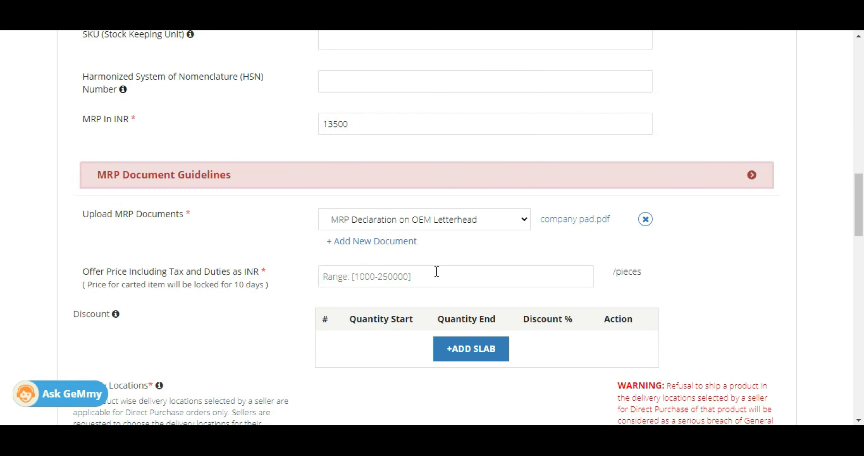
Set the offer price including tax and duties to 11500 INR per piece and leave the discount slabs empty.
{"action": "left_click", "coordinate": [428, 274]}
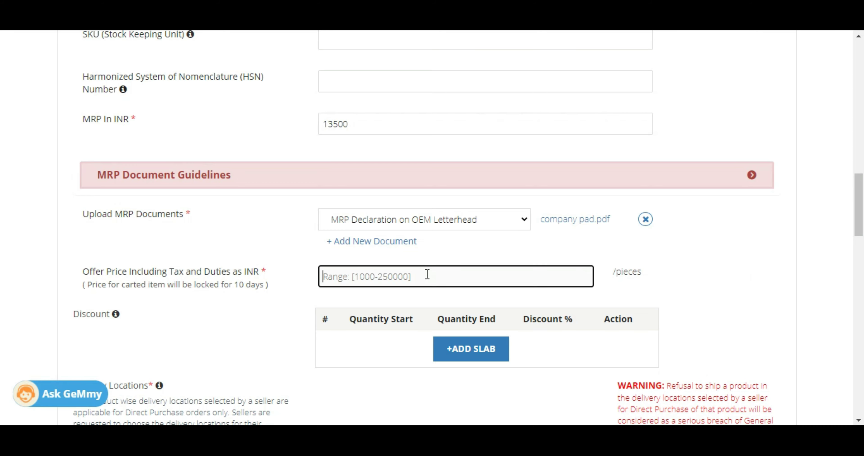
{"action": "type", "text": "11"}
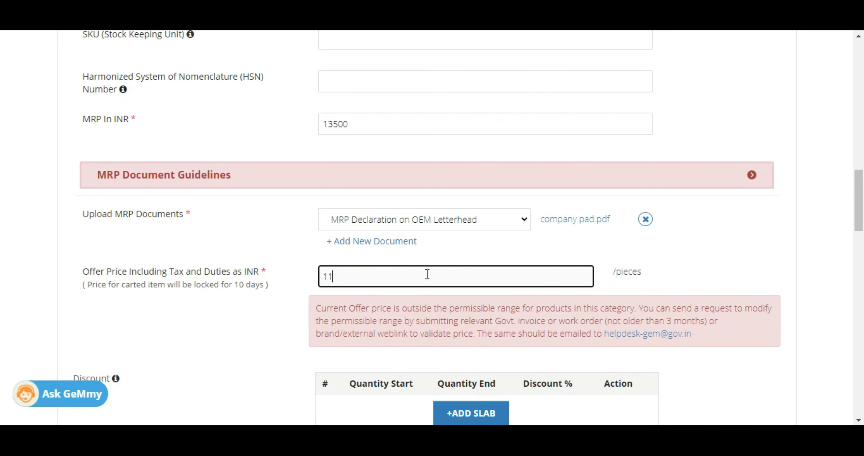
{"action": "type", "text": "500"}
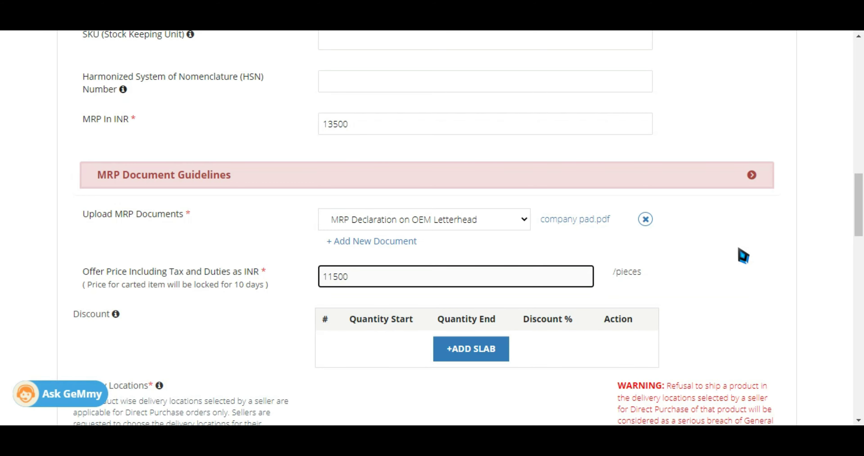
{"action": "left_click_drag", "start_coordinate": [861, 224], "coordinate": [861, 287]}
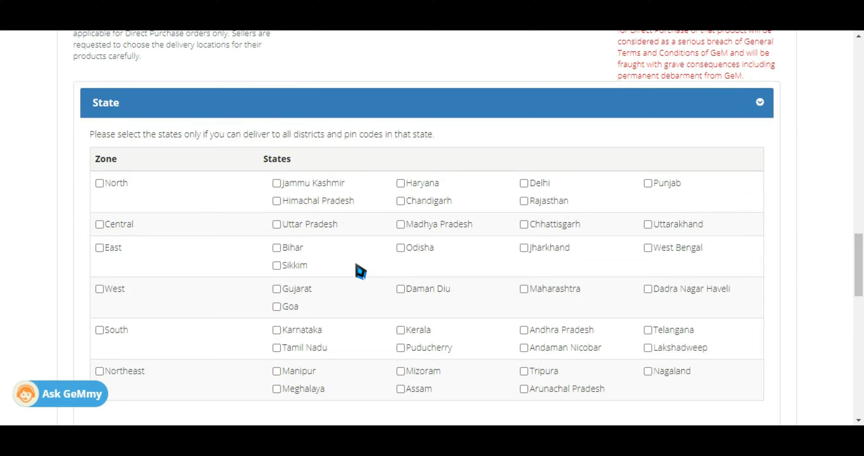
Choose Bihar, Jharkhand, West Bengal and Odisha in the East zone as the delivery states.
{"action": "left_click", "coordinate": [277, 248]}
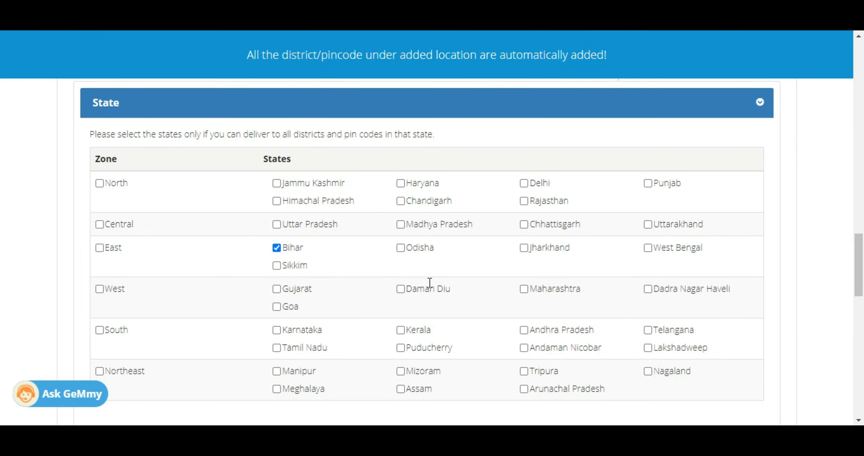
{"action": "left_click", "coordinate": [525, 248]}
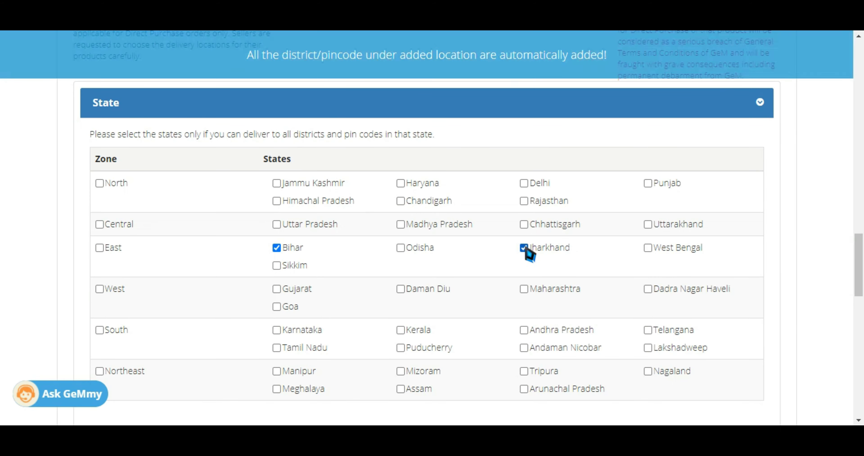
{"action": "left_click", "coordinate": [648, 248]}
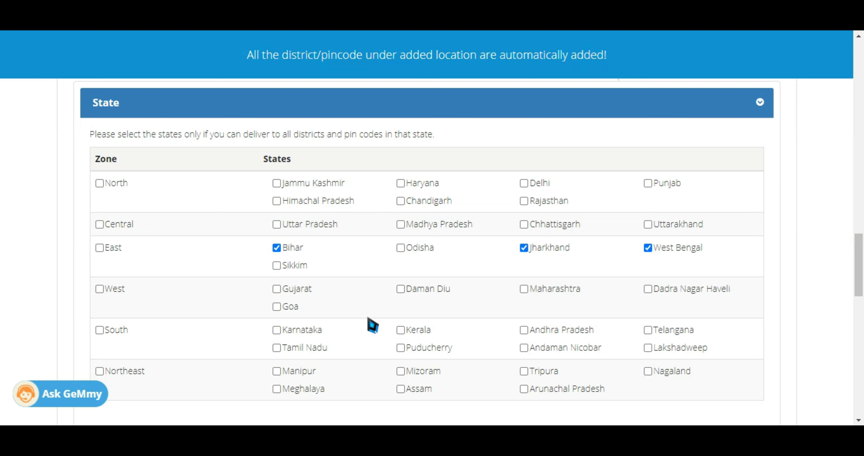
{"action": "left_click", "coordinate": [401, 249]}
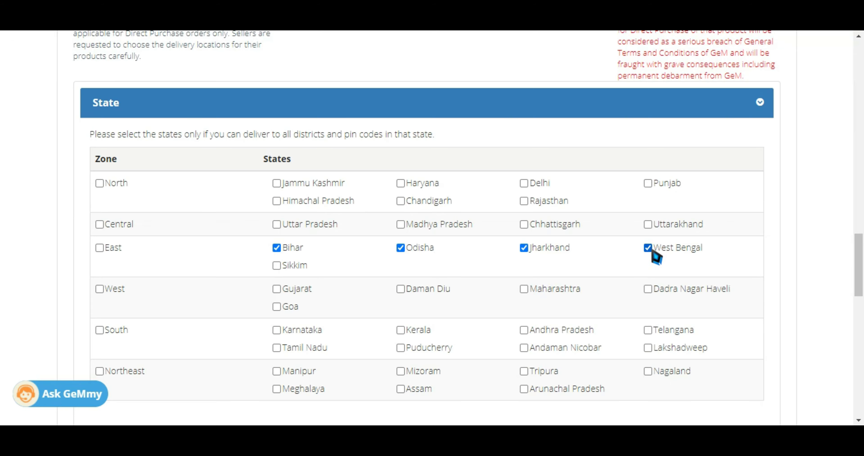
Set the current stock to 15, the minimum quantity per consignee to 1 and the direct purchase lead time to 10 days.
{"action": "left_click_drag", "start_coordinate": [852, 258], "coordinate": [862, 340]}
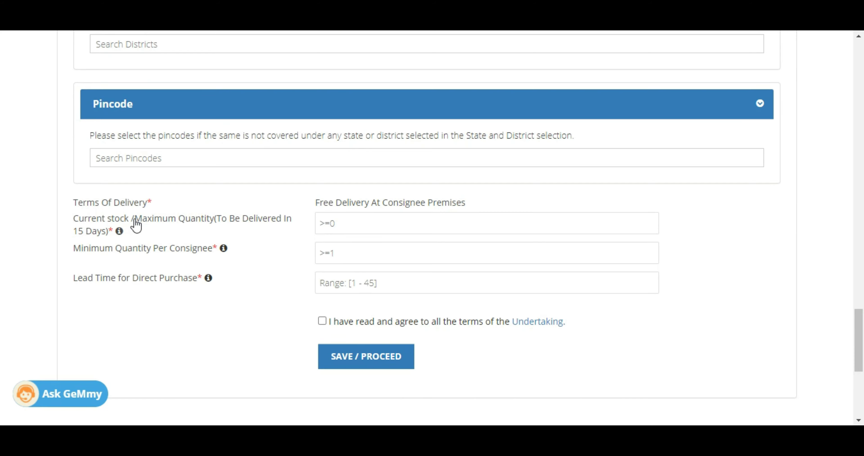
{"action": "left_click", "coordinate": [382, 229]}
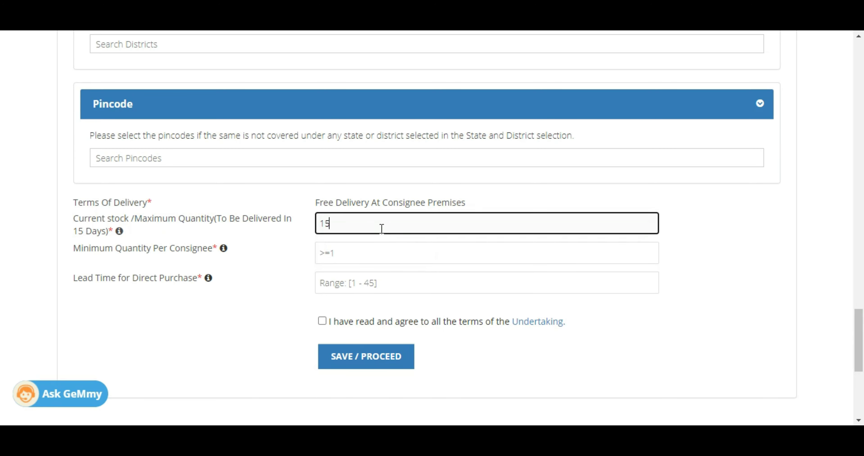
{"action": "left_click", "coordinate": [362, 254]}
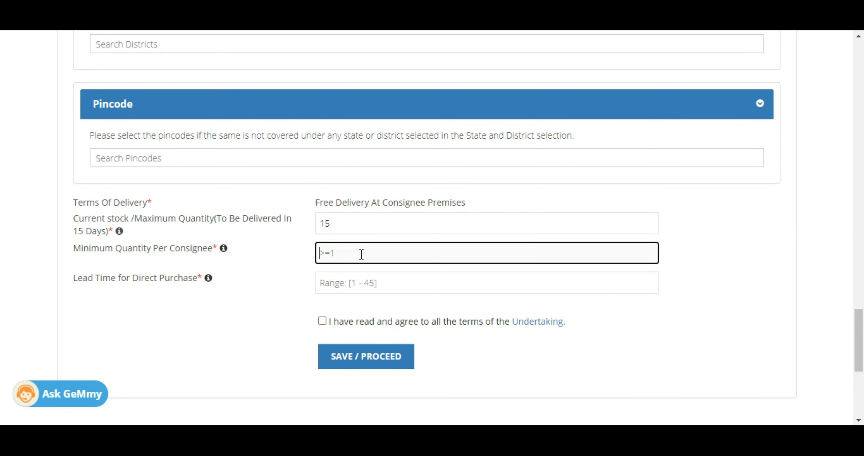
{"action": "left_click", "coordinate": [386, 287]}
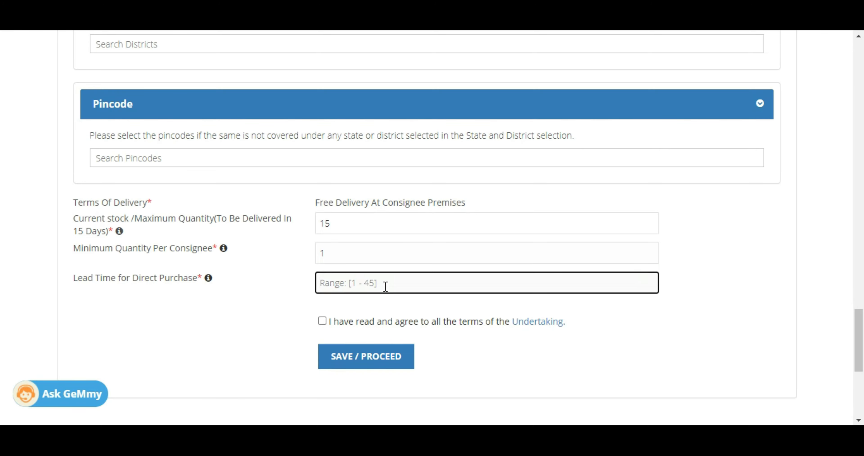
{"action": "type", "text": "10"}
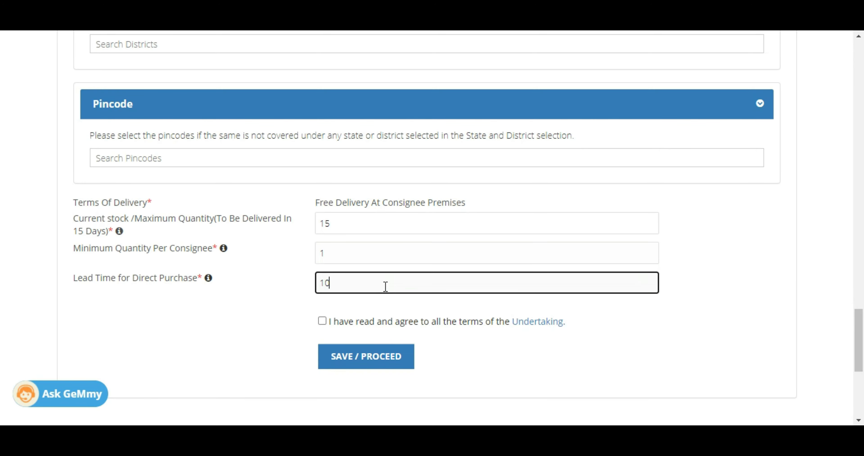
Agree to the terms of the Undertaking, close its text and save the Offering Quantity & Price section.
{"action": "left_click", "coordinate": [322, 321]}
{"action": "left_click", "coordinate": [356, 357]}
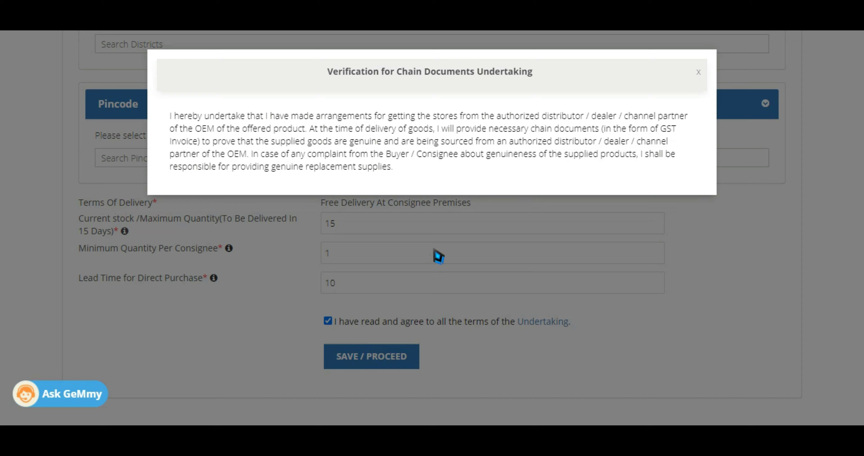
{"action": "left_click", "coordinate": [699, 73]}
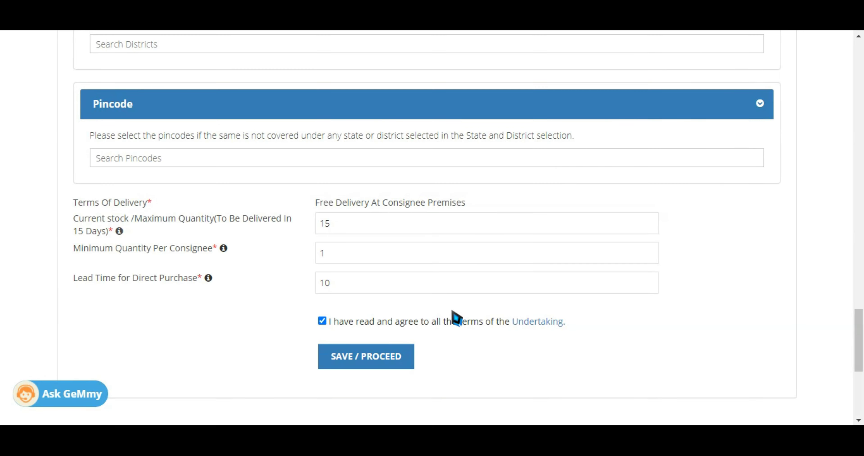
Set cloth hanging provision to Yes, paint colour to steel gray and packing to Corrogeted Paper Packing, consulting the existing steel almirah listing.
{"action": "scroll", "coordinate": [458, 318], "scroll_direction": "down", "scroll_amount": 15}
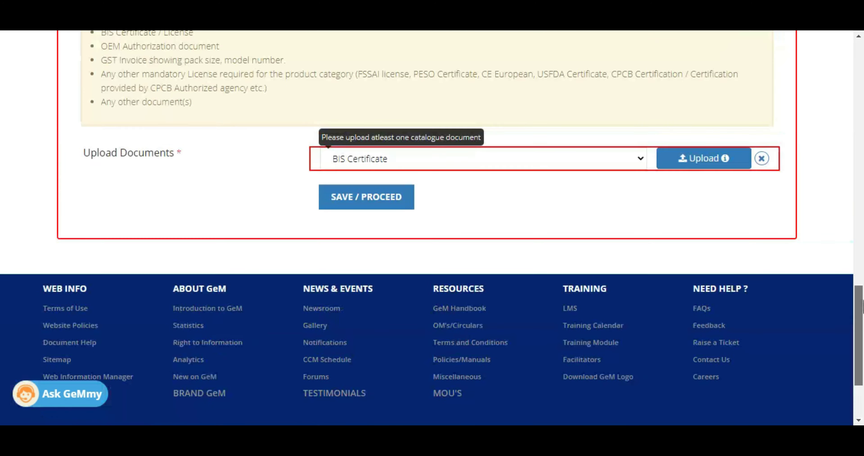
{"action": "left_click_drag", "start_coordinate": [863, 301], "coordinate": [863, 150]}
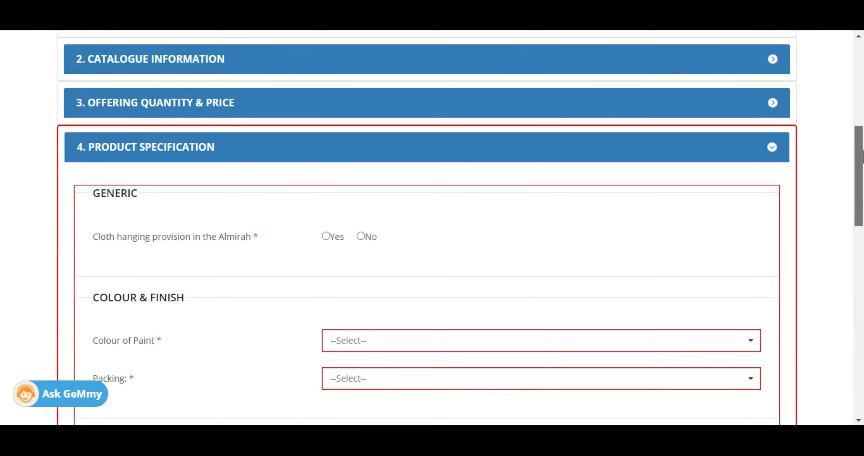
{"action": "scroll", "coordinate": [863, 158], "scroll_direction": "down", "scroll_amount": 3}
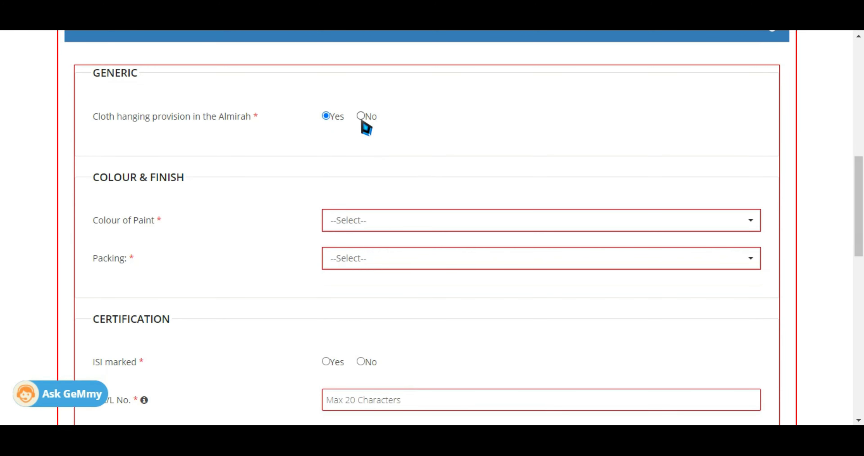
{"action": "left_click", "coordinate": [449, 231]}
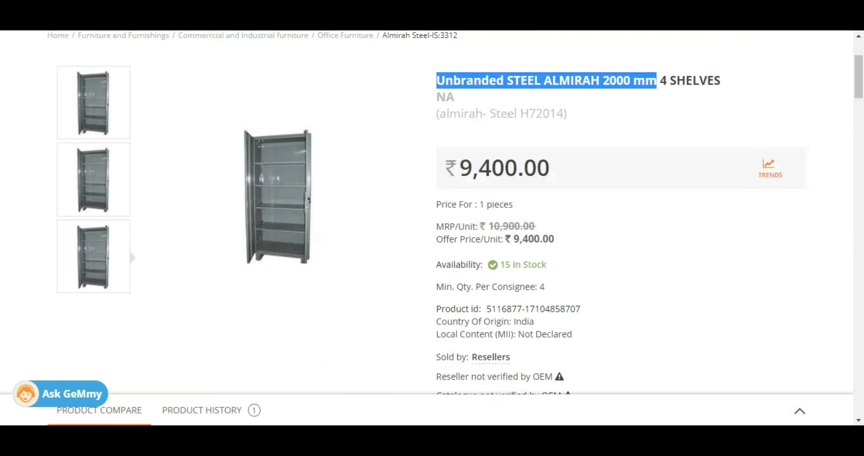
{"action": "left_click_drag", "start_coordinate": [859, 81], "coordinate": [863, 367]}
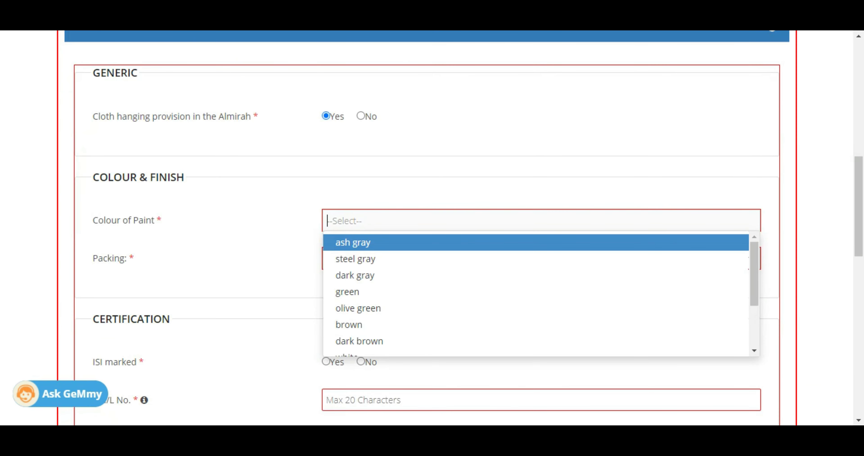
{"action": "left_click", "coordinate": [400, 259]}
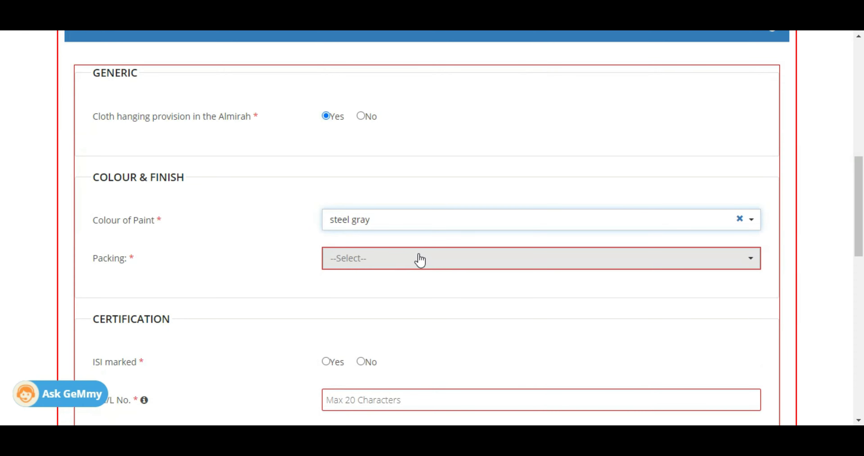
{"action": "left_click", "coordinate": [442, 259]}
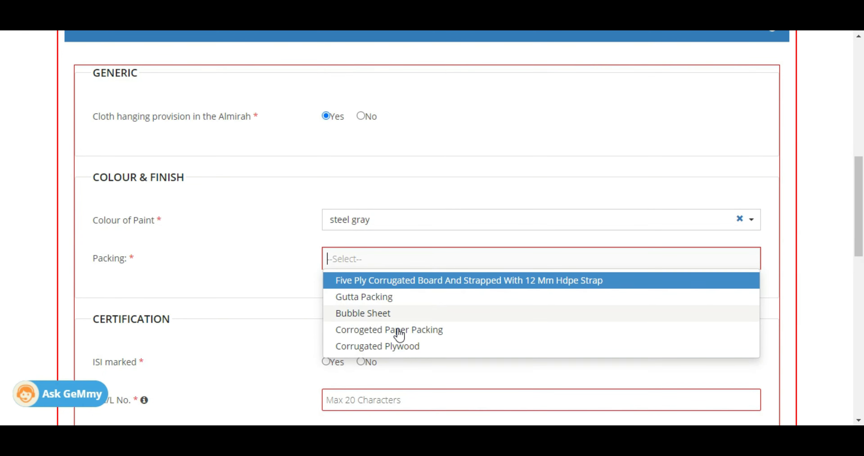
{"action": "left_click", "coordinate": [431, 336]}
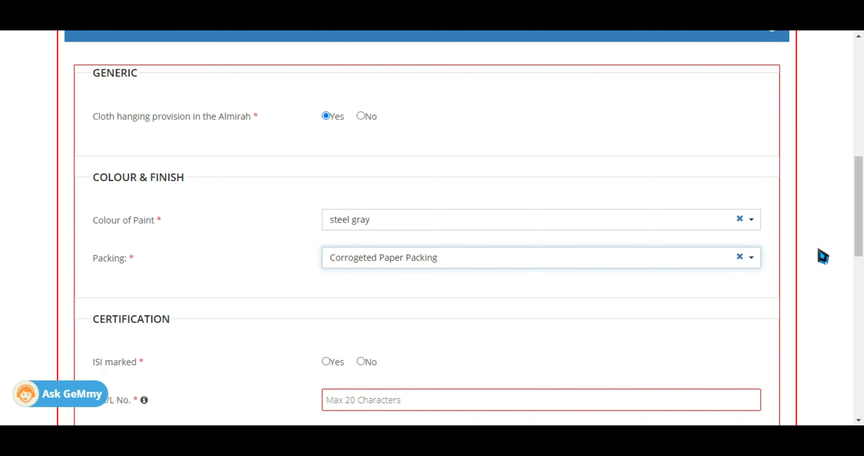
Declare the almirah as not ISI marked and enter "na" as its CM/L No.
{"action": "scroll", "coordinate": [861, 238], "scroll_direction": "down", "scroll_amount": 3}
{"action": "scroll", "coordinate": [861, 238], "scroll_direction": "down", "scroll_amount": 2}
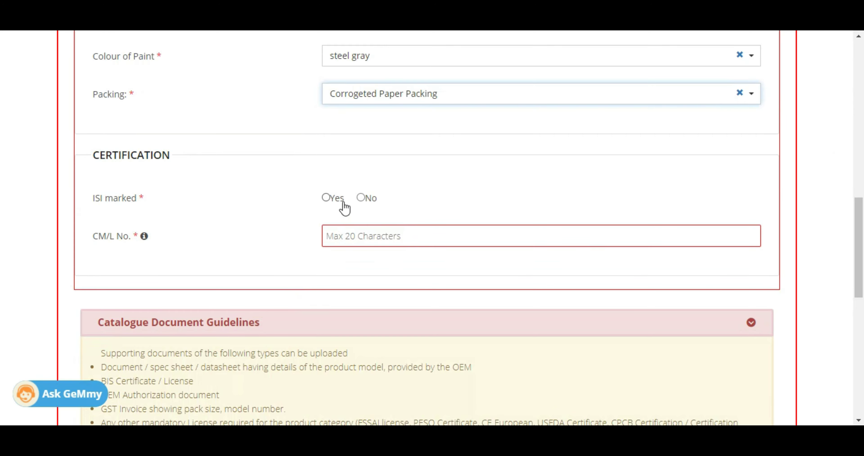
{"action": "left_click", "coordinate": [361, 198]}
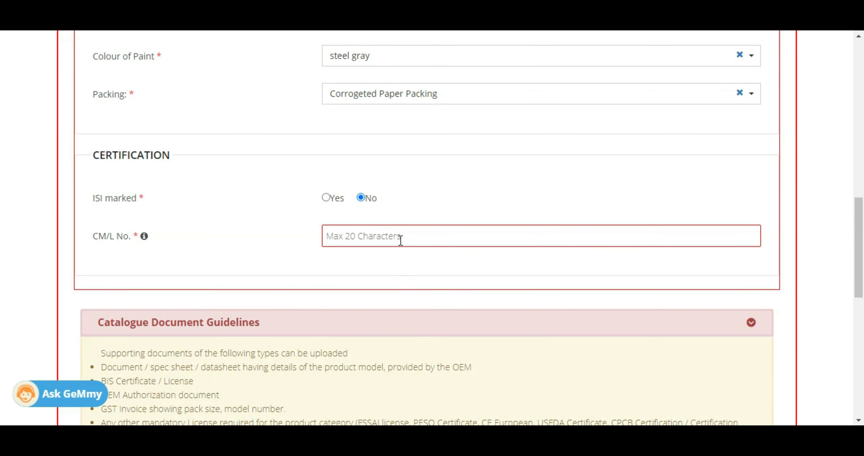
{"action": "left_click", "coordinate": [400, 240]}
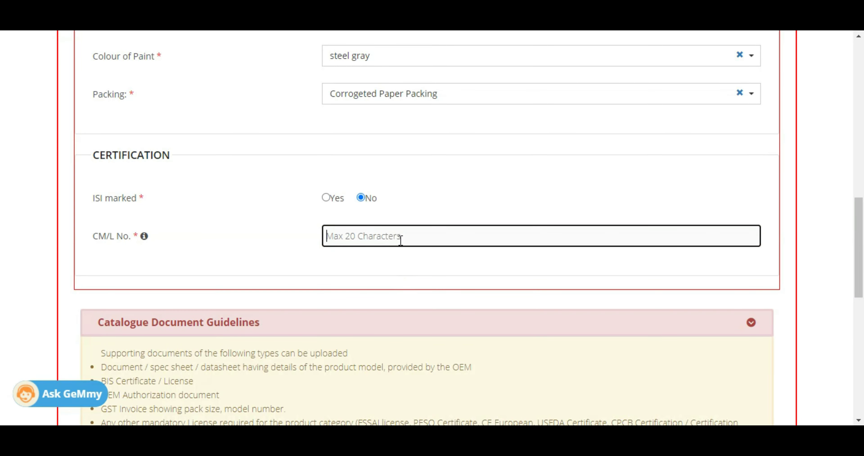
{"action": "type", "text": "N"}
{"action": "key", "text": "BackSpace"}
{"action": "type", "text": "na"}
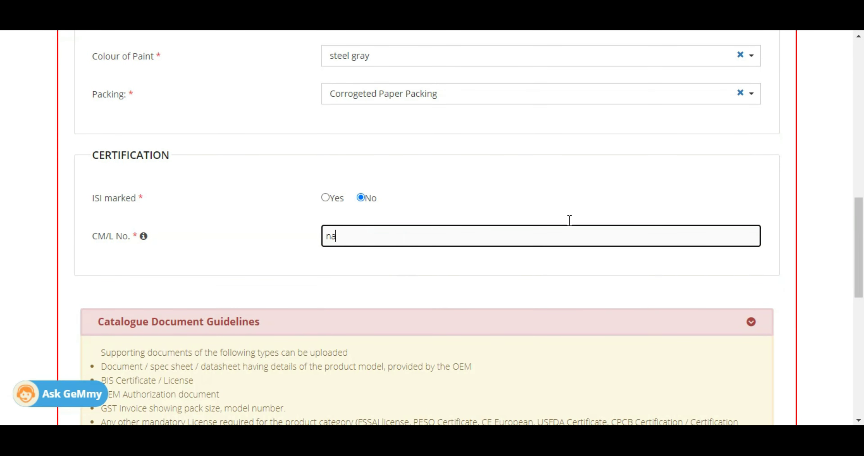
Upload the "company pad" PDF as Any Other Documents for the catalogue and save the Product Specification section.
{"action": "scroll", "coordinate": [859, 214], "scroll_direction": "down", "scroll_amount": 7}
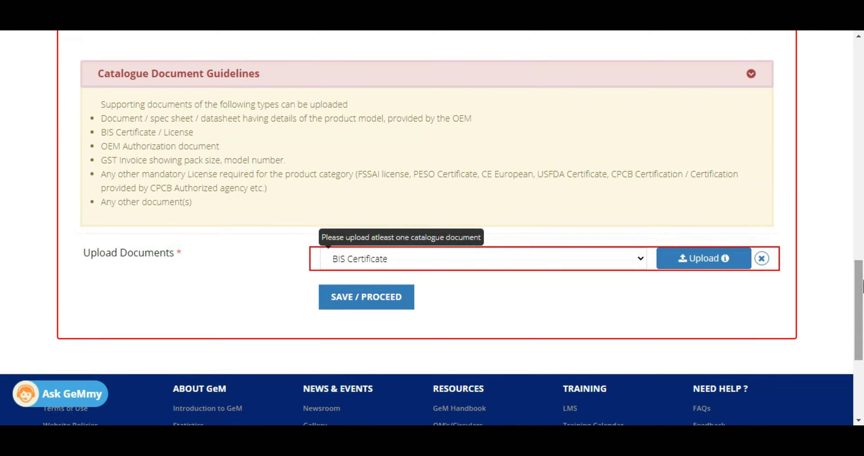
{"action": "left_click", "coordinate": [588, 264]}
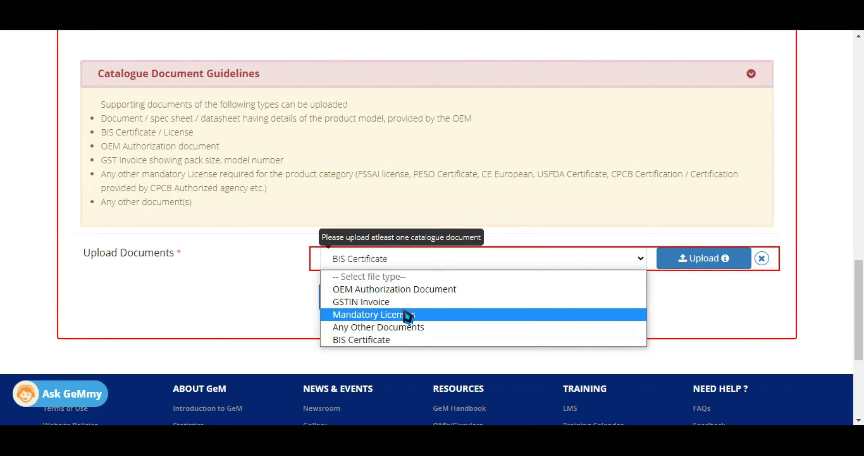
{"action": "left_click", "coordinate": [406, 332]}
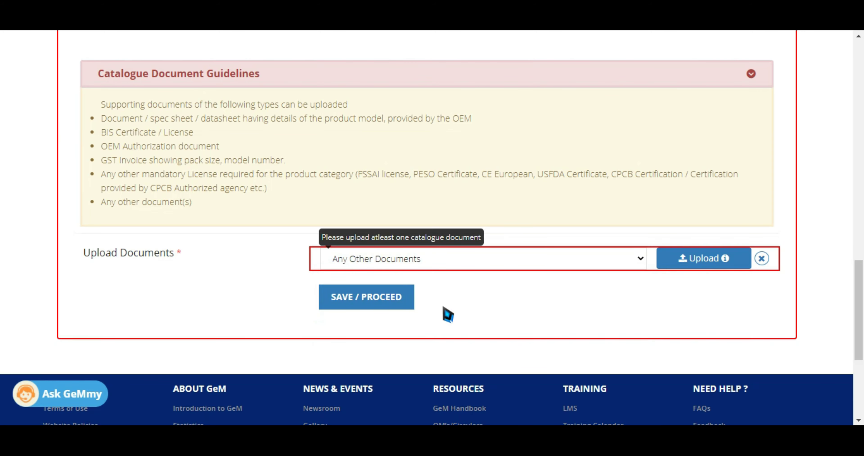
{"action": "left_click", "coordinate": [686, 257]}
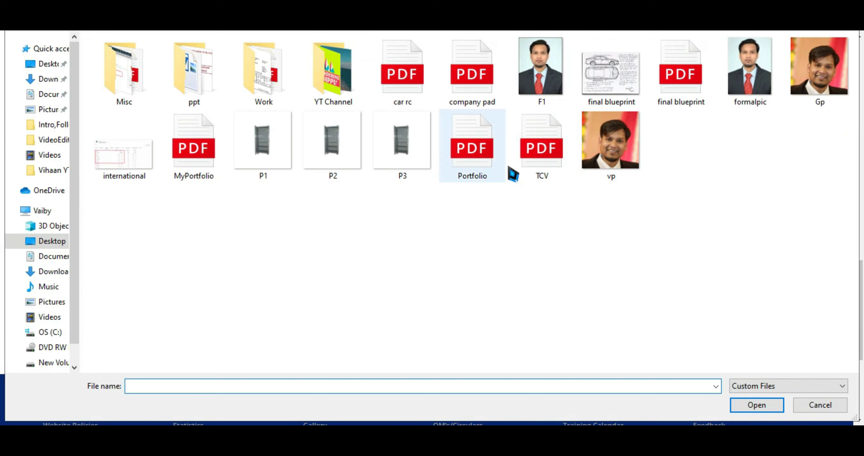
{"action": "left_click", "coordinate": [487, 81]}
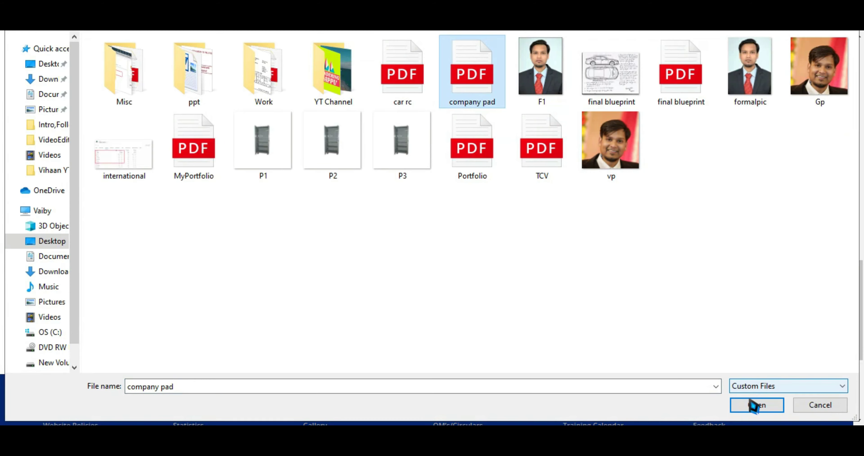
{"action": "left_click", "coordinate": [756, 404]}
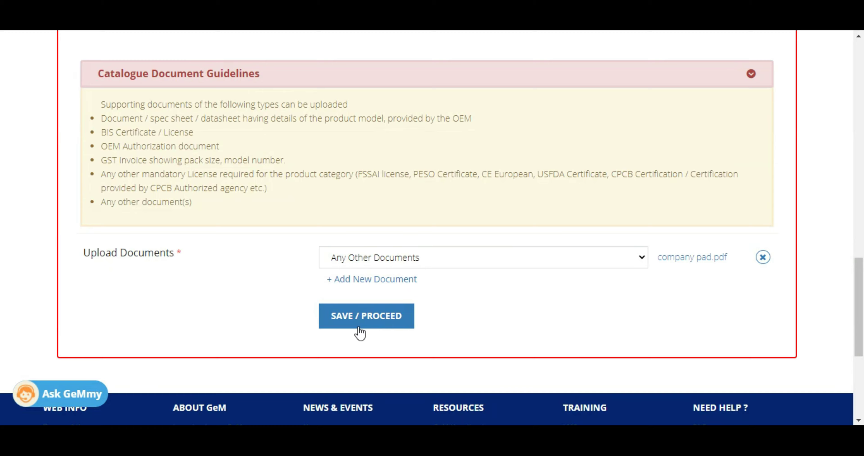
{"action": "left_click", "coordinate": [357, 327]}
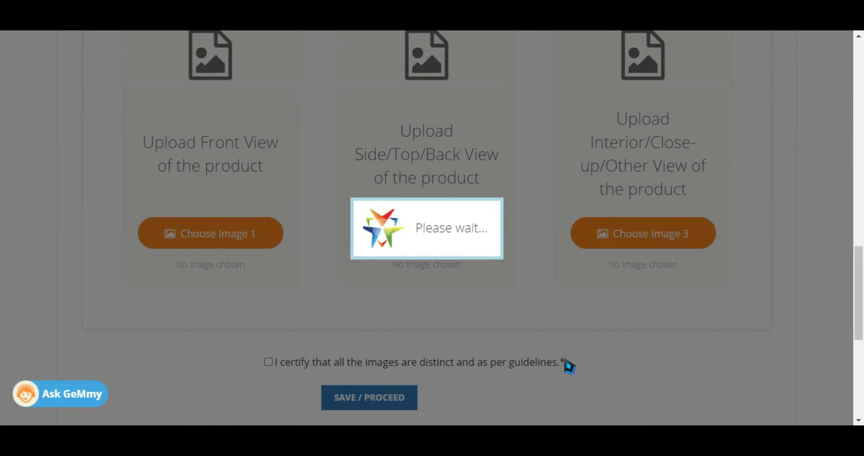
Upload P1 as the almirah's front view, P2 as the side/top/back view and P3 as the interior/close-up view.
{"action": "left_click", "coordinate": [198, 239]}
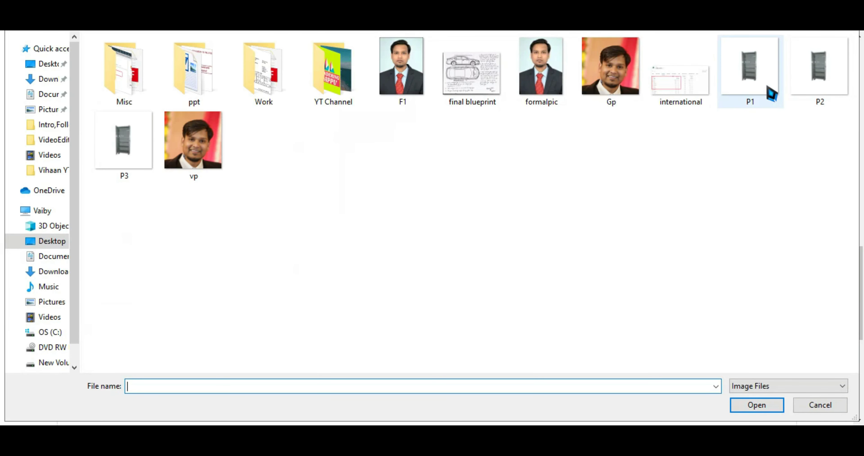
{"action": "left_click", "coordinate": [750, 84]}
{"action": "left_click", "coordinate": [757, 406]}
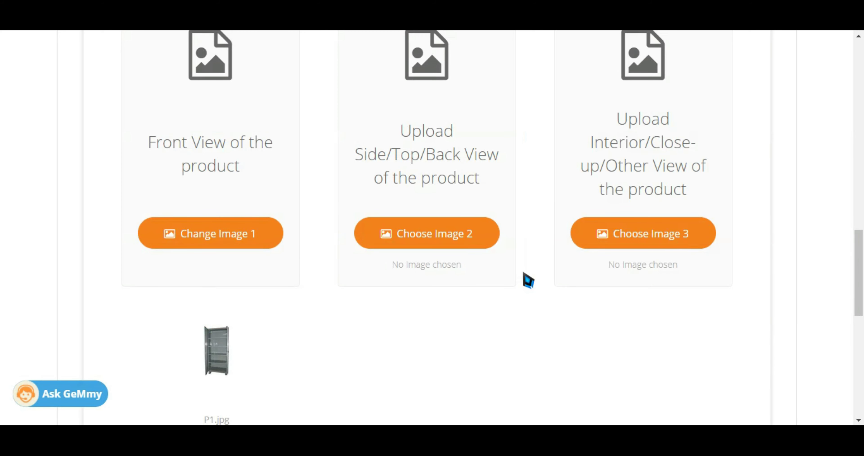
{"action": "left_click", "coordinate": [462, 233]}
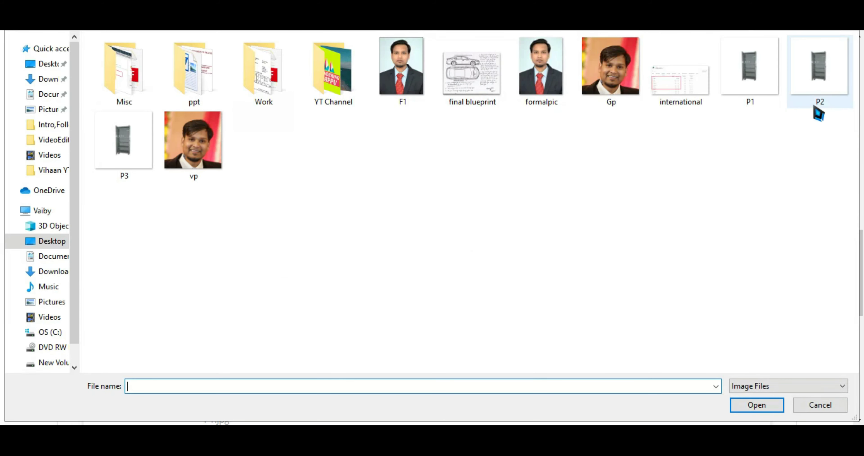
{"action": "left_click", "coordinate": [823, 81]}
{"action": "left_click", "coordinate": [756, 406]}
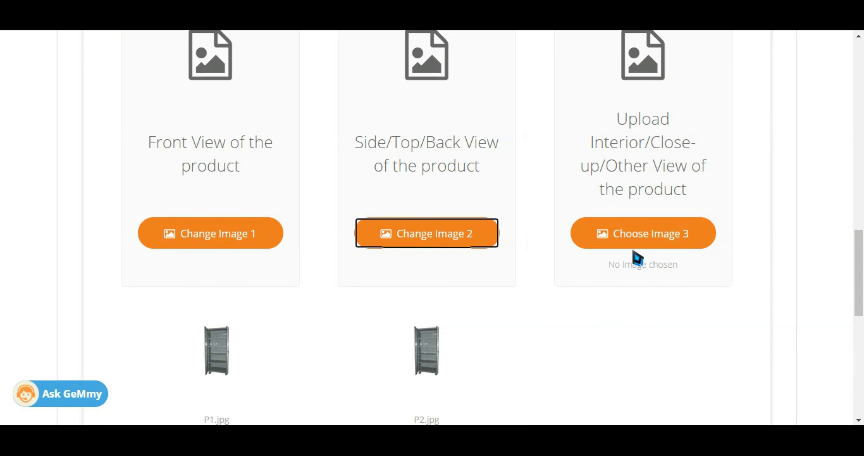
{"action": "left_click", "coordinate": [640, 244]}
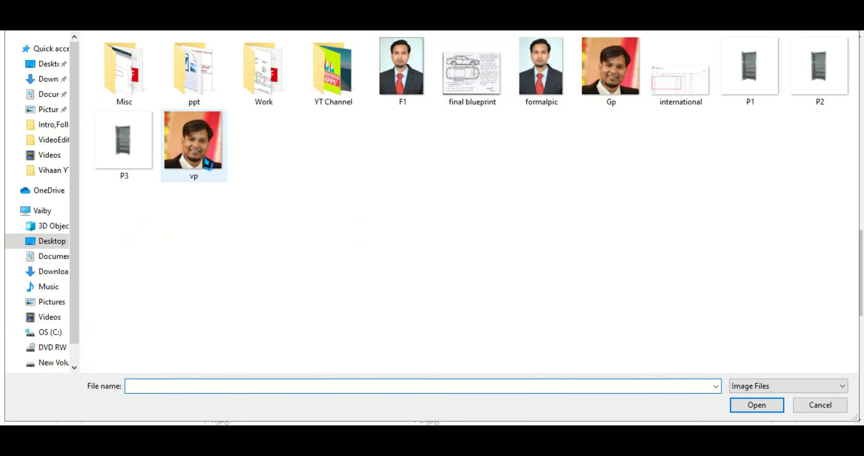
{"action": "left_click", "coordinate": [121, 144]}
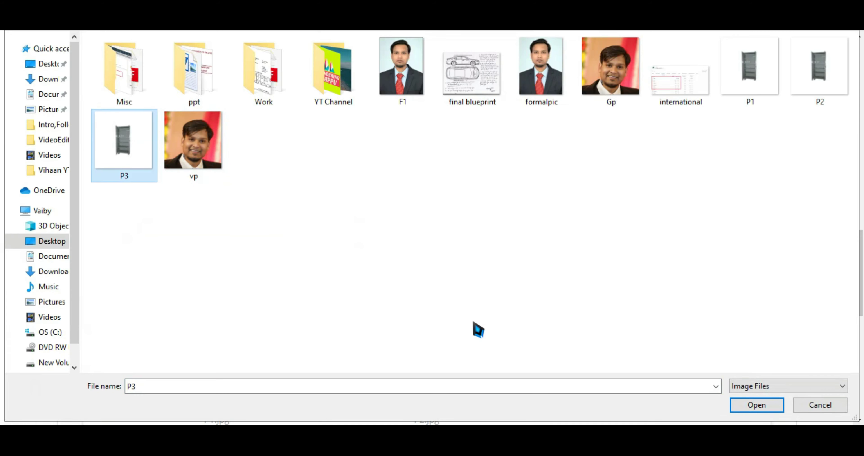
{"action": "left_click", "coordinate": [755, 406]}
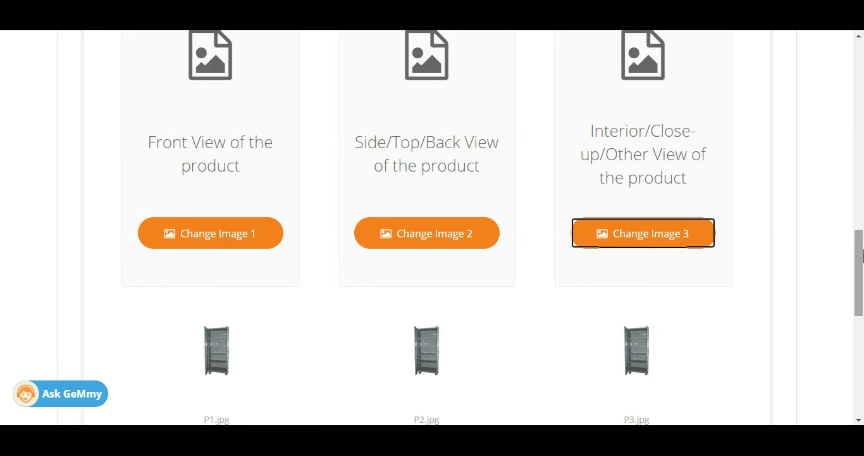
Certify that all the images are distinct and as per guidelines, and save the Upload Images section.
{"action": "scroll", "coordinate": [432, 228], "scroll_direction": "down", "scroll_amount": 8}
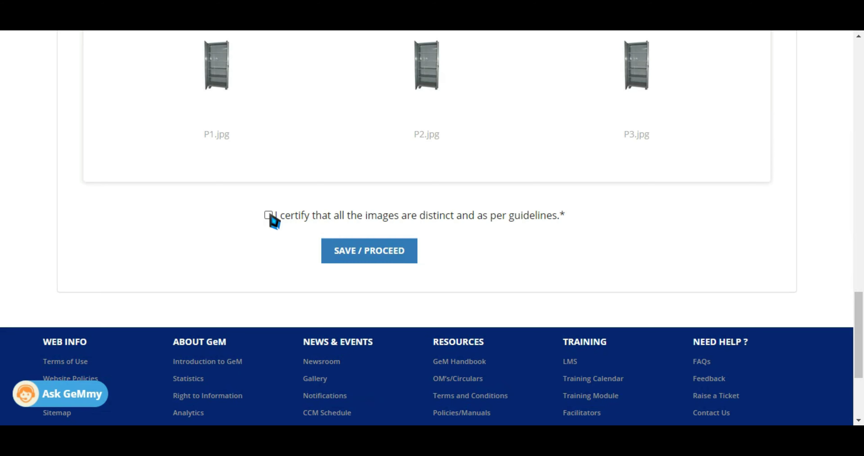
{"action": "left_click", "coordinate": [269, 216]}
{"action": "left_click", "coordinate": [359, 260]}
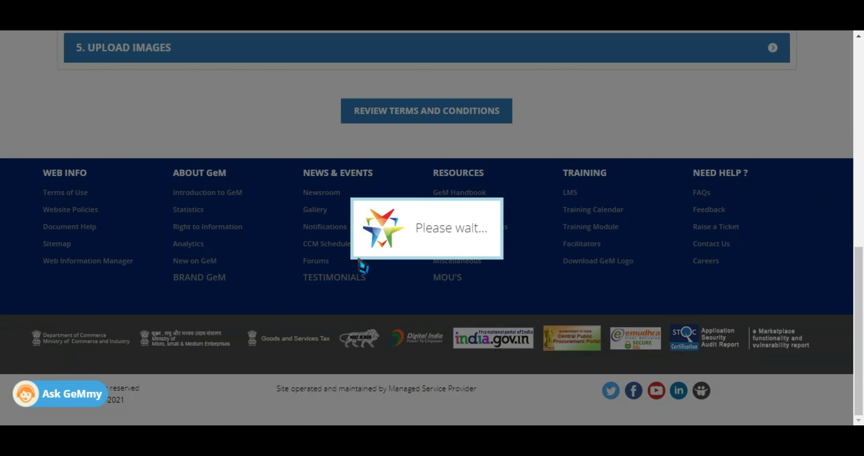